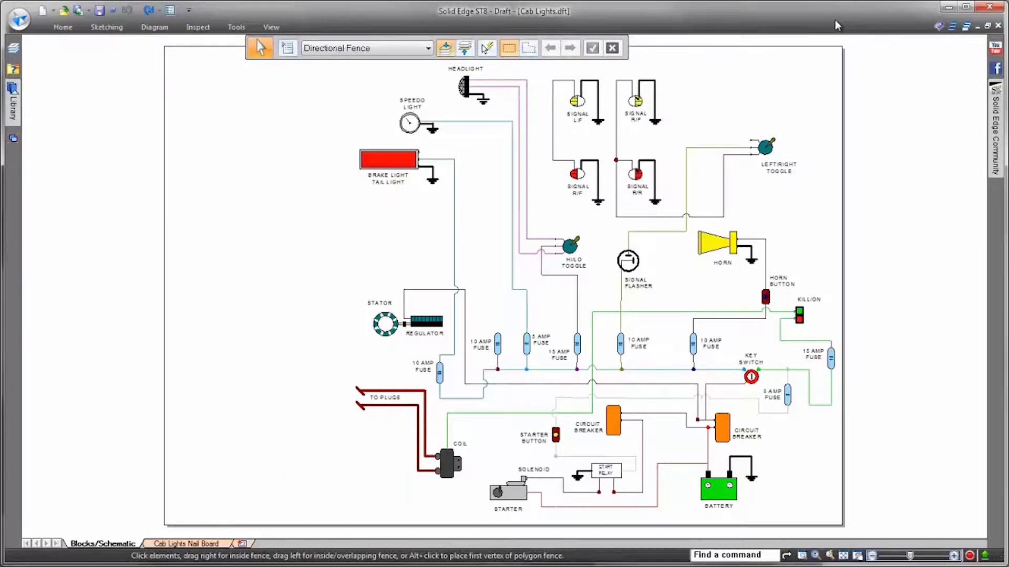
pyautogui.scroll(5, 892, 97)
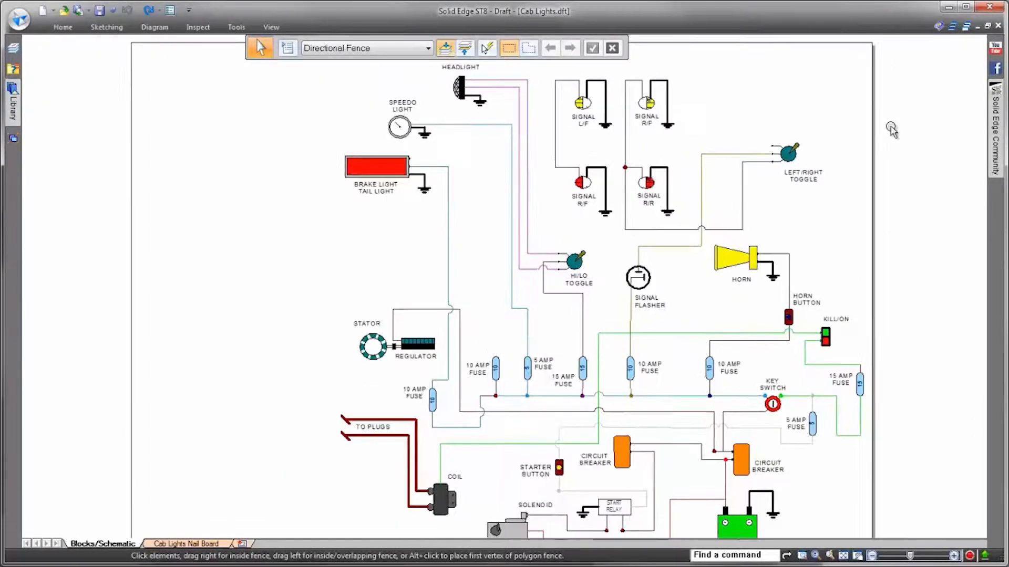
pyautogui.scroll(1, 507, 255)
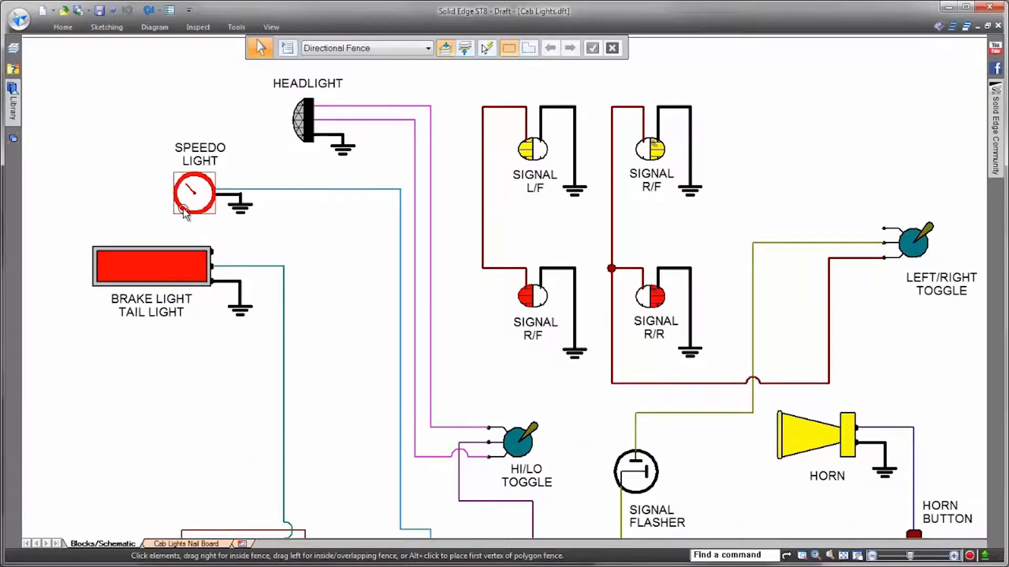
pyautogui.click(194, 193)
pyautogui.click(304, 124)
pyautogui.click(349, 270)
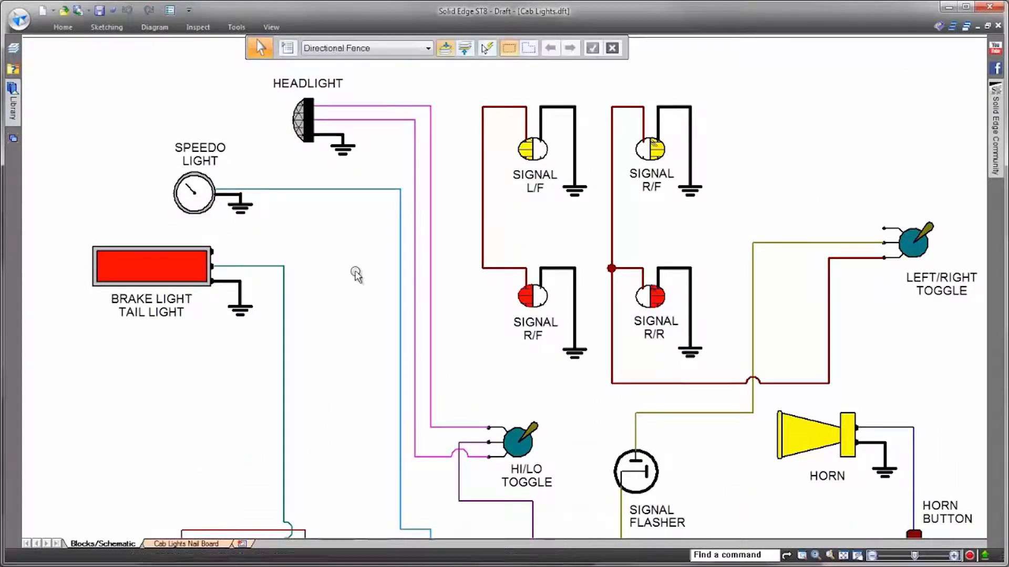
# Draw a jump-shaped connector from the vertical wire between the two left-hand signals to the upper terminal of the LEFT/RIGHT TOGGLE.
pyautogui.scroll(1, 734, 145)
pyautogui.rightClick(734, 145)
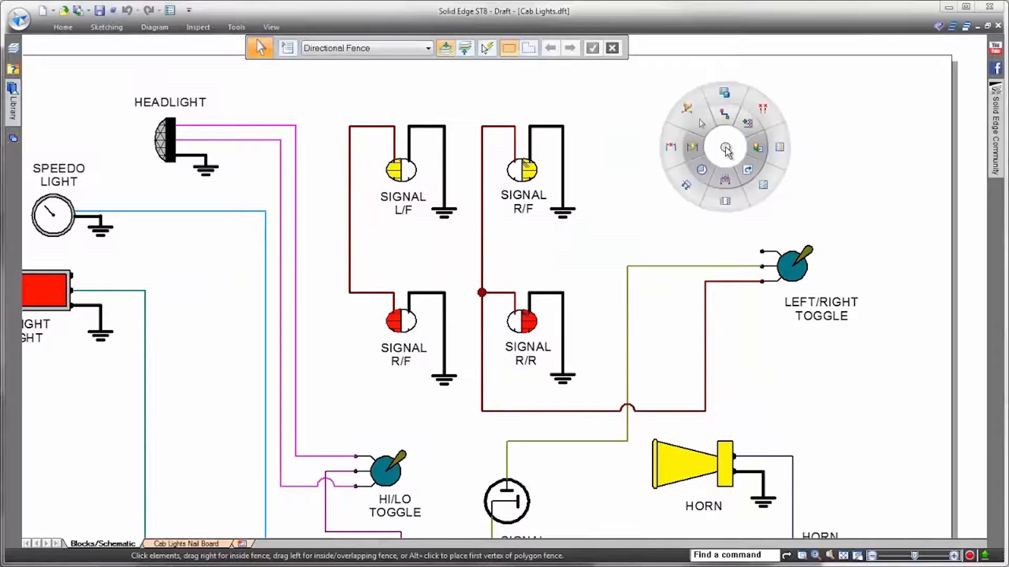
pyautogui.click(726, 113)
pyautogui.click(520, 48)
pyautogui.click(519, 50)
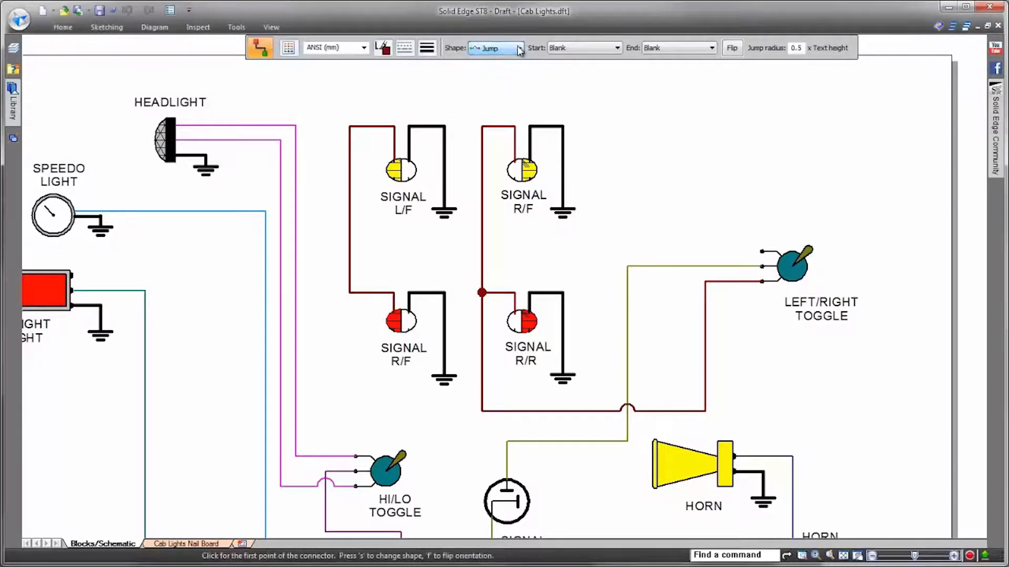
pyautogui.click(349, 252)
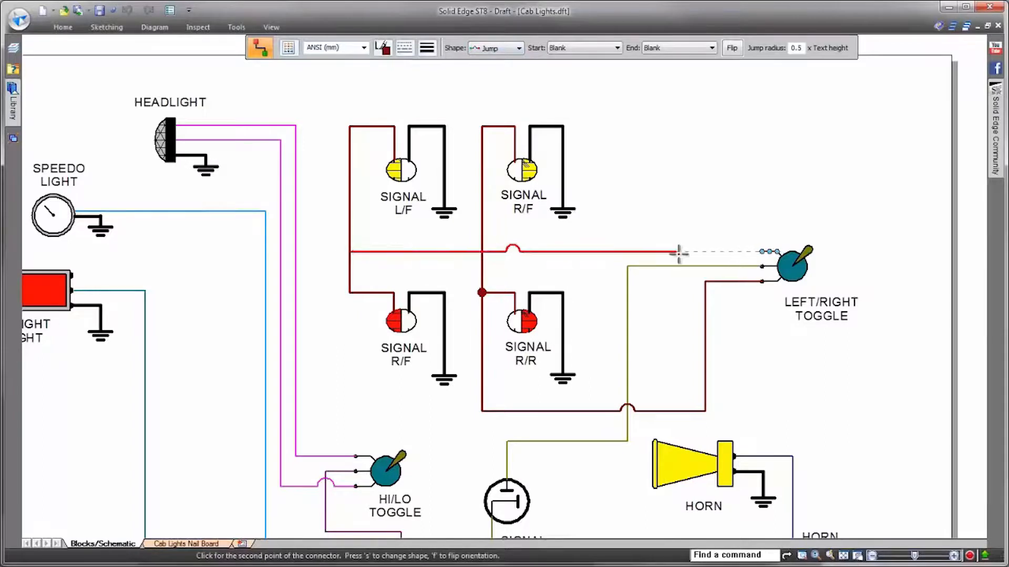
pyautogui.click(763, 252)
pyautogui.press('Escape')
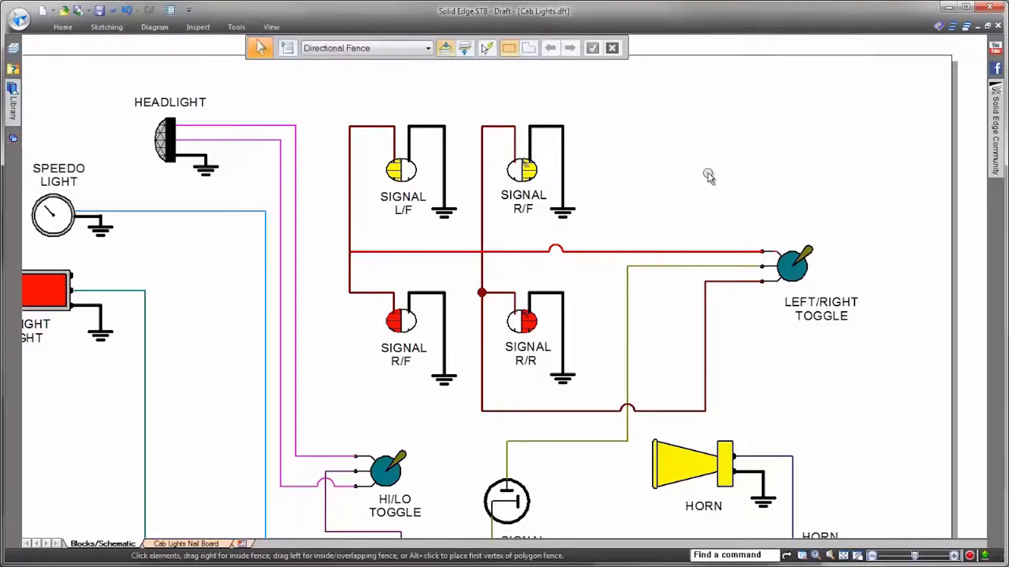
# Move the new connector's jump onto its crossing with the vertical wire of the right-hand signals.
pyautogui.click(587, 253)
pyautogui.click(556, 251)
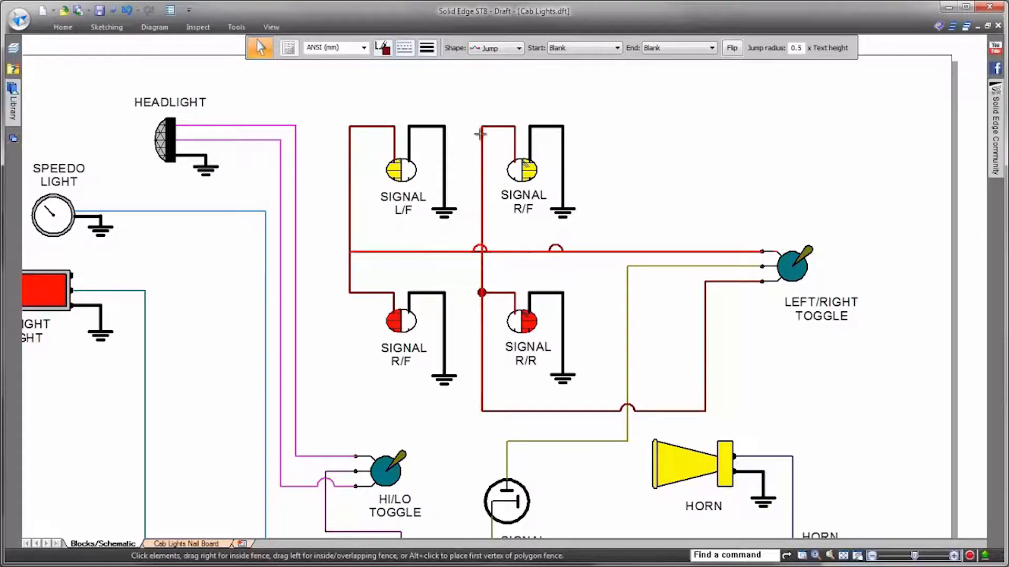
pyautogui.press('Escape')
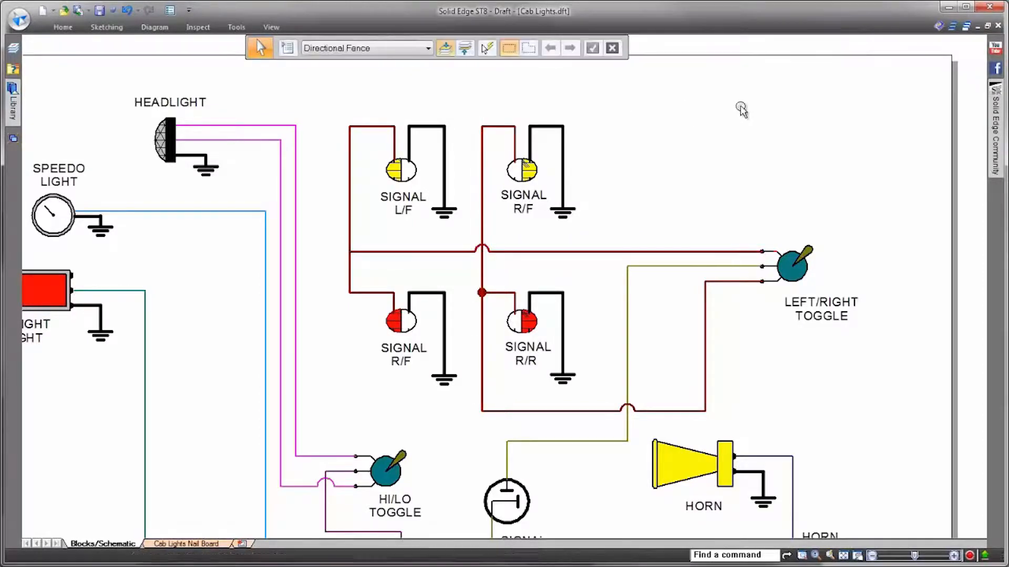
# Open the library with its block list displayed and select Cab Lights.dft to browse its blocks.
pyautogui.scroll(-3, 743, 106)
pyautogui.scroll(-5, 747, 109)
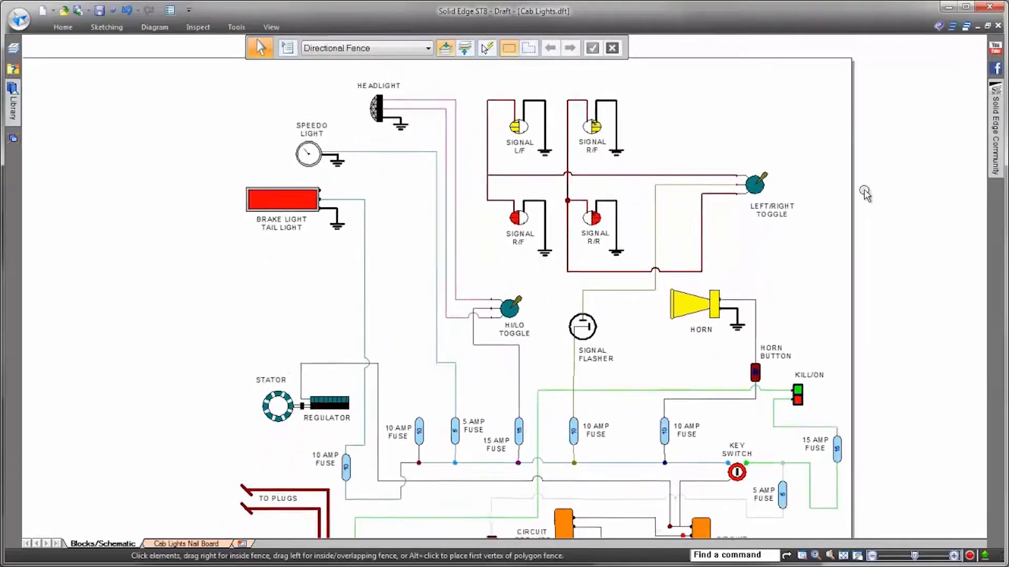
pyautogui.scroll(3, 915, 189)
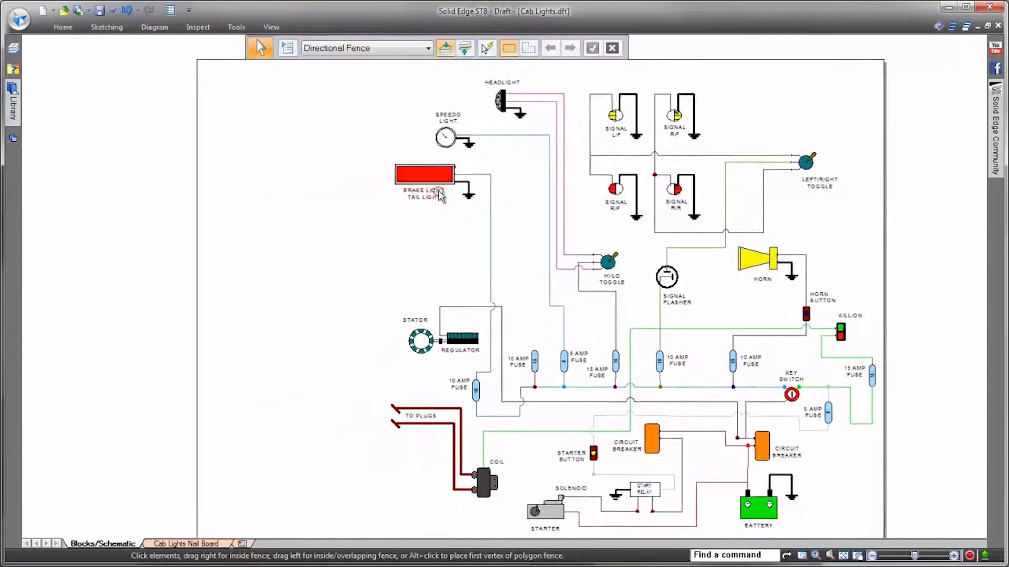
pyautogui.click(12, 95)
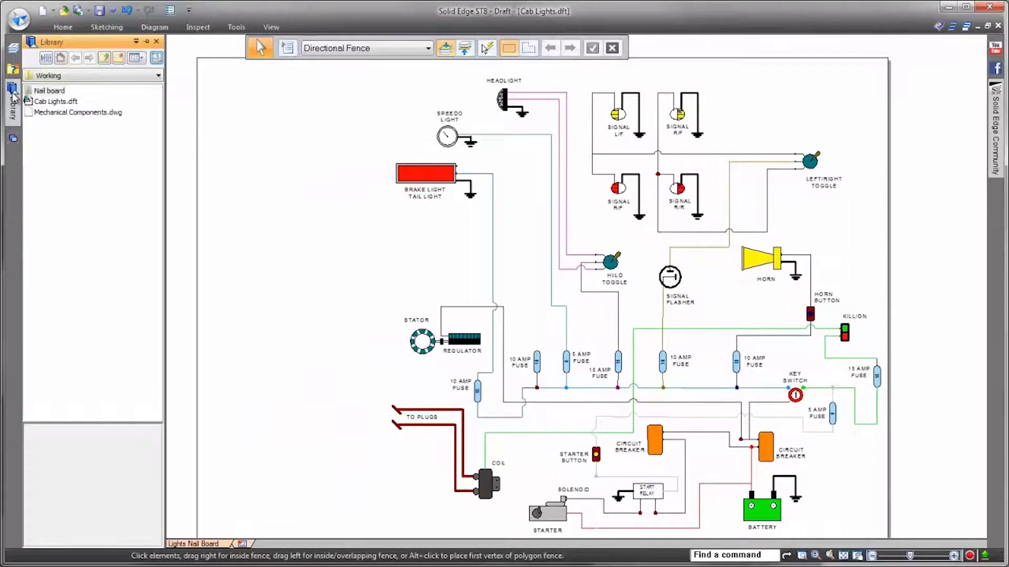
pyautogui.click(45, 59)
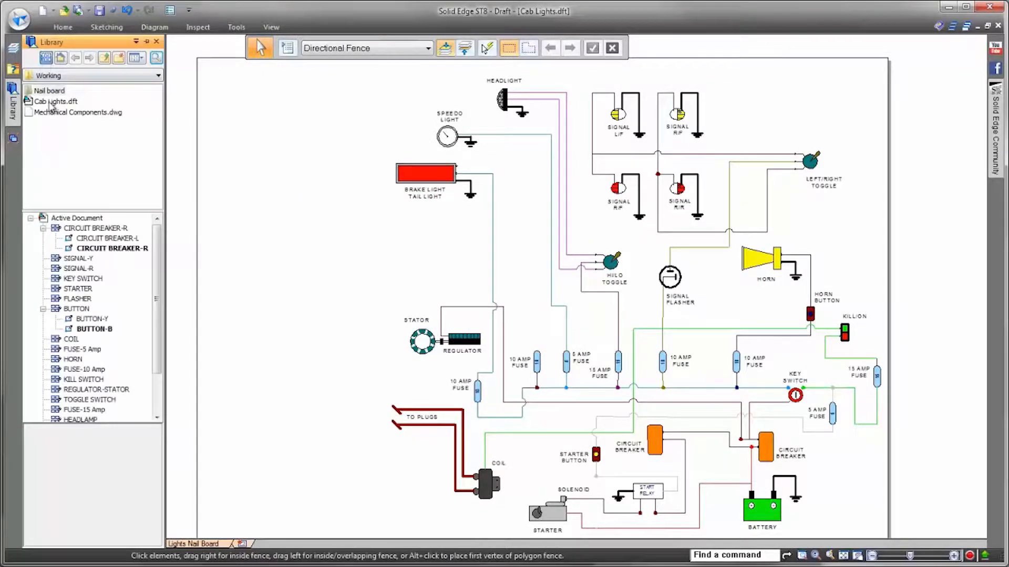
pyautogui.click(51, 101)
pyautogui.moveTo(158, 341)
pyautogui.mouseDown()
pyautogui.moveTo(160, 389)
pyautogui.moveTo(159, 348)
pyautogui.mouseUp()
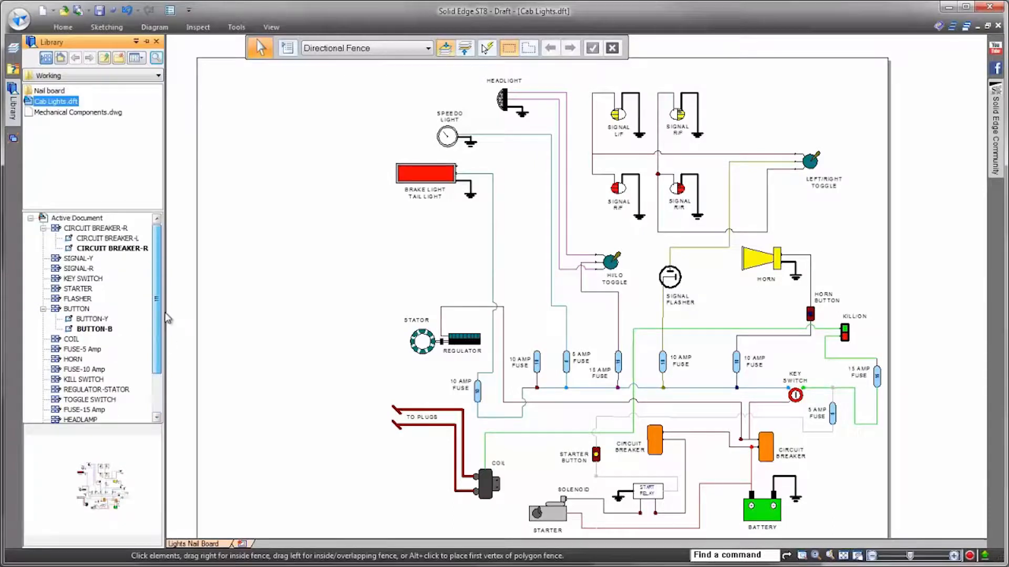
# Insert the POINTS block from Mechanical Components.dwg at scale 1.00 between the tail light and the stator.
pyautogui.click(78, 113)
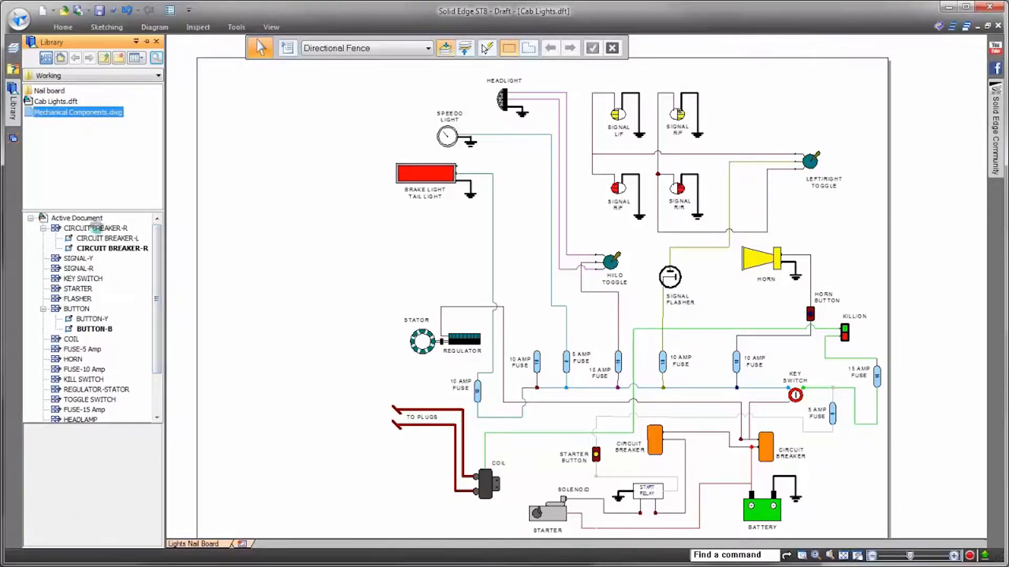
pyautogui.click(158, 297)
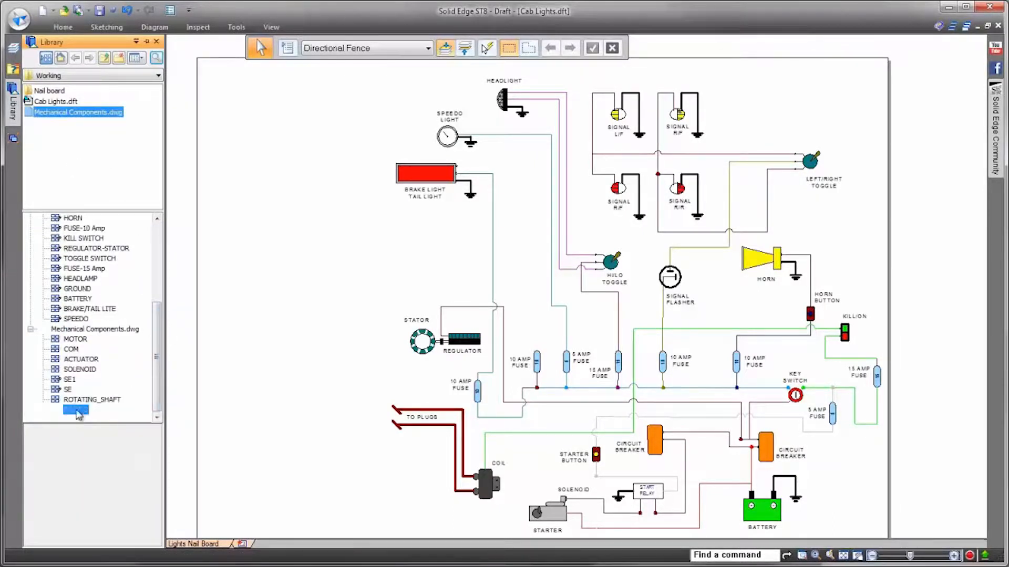
pyautogui.moveTo(211, 386); pyautogui.dragTo(325, 334)
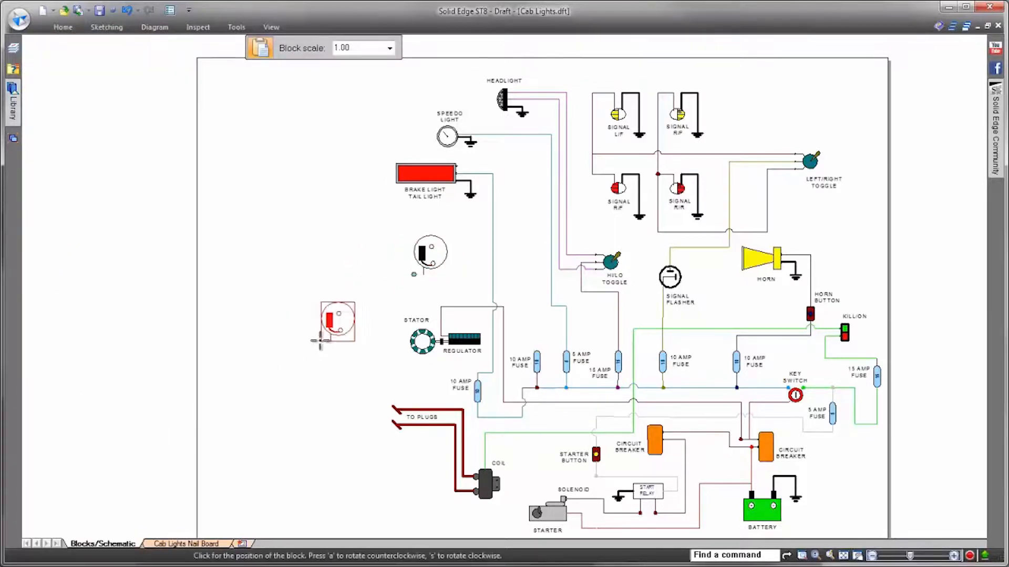
pyautogui.press('Escape')
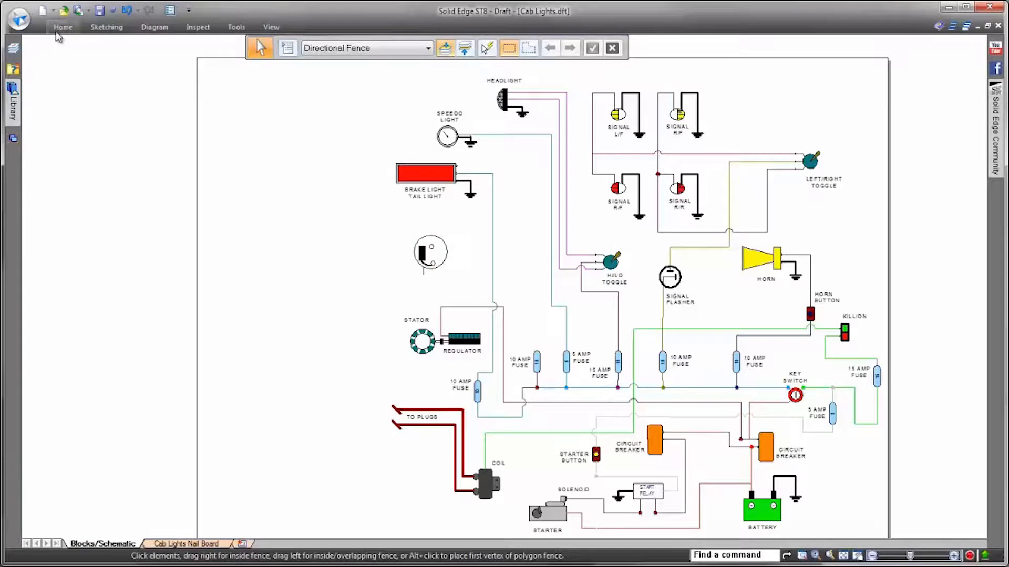
# Create a block table with item balloons for all blocks on the active sheet, placing it in the empty area beside the schematic.
pyautogui.click(60, 28)
pyautogui.click(392, 55)
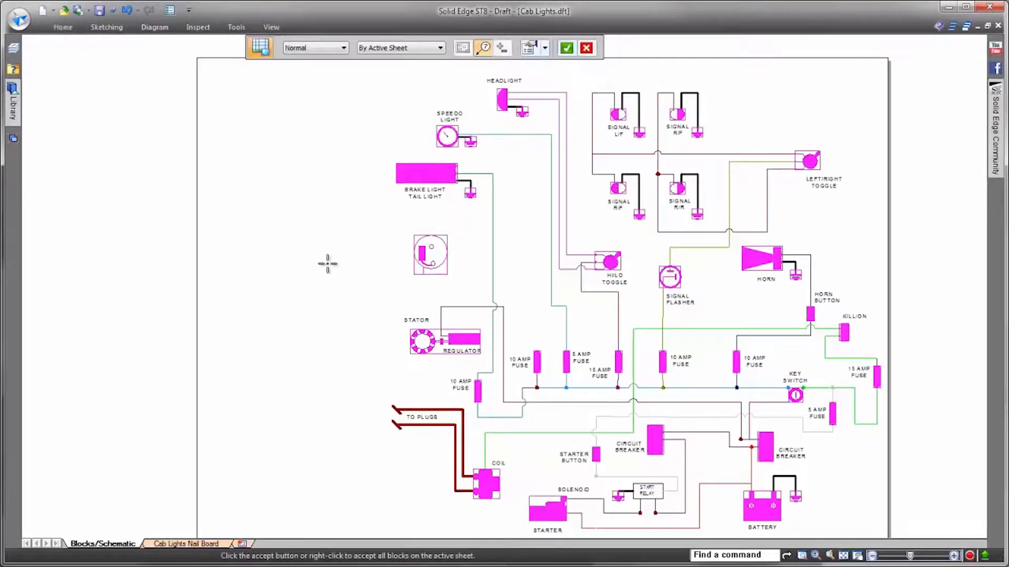
pyautogui.click(545, 50)
pyautogui.click(235, 131)
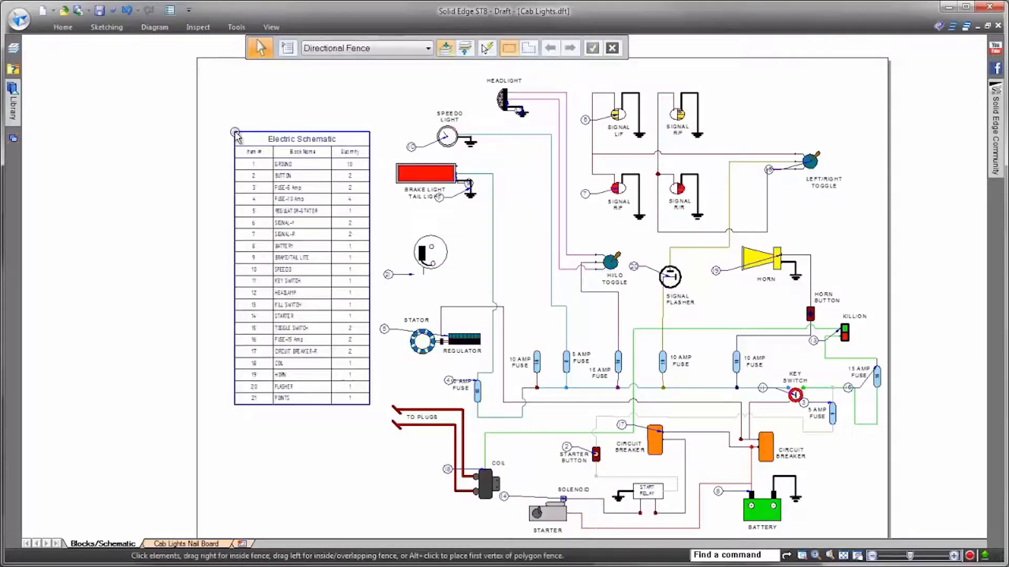
pyautogui.scroll(5, 427, 259)
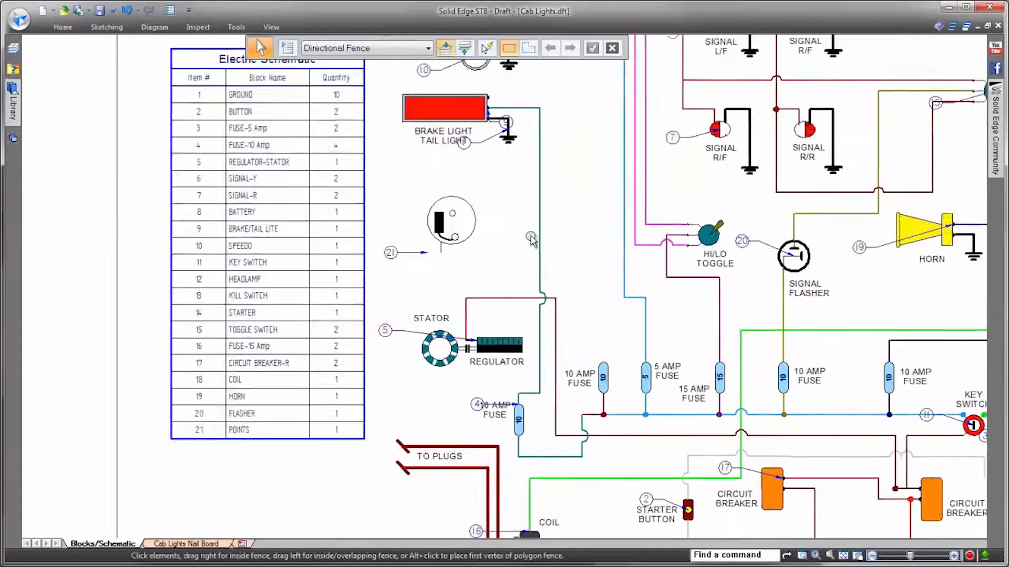
pyautogui.scroll(2, 555, 273)
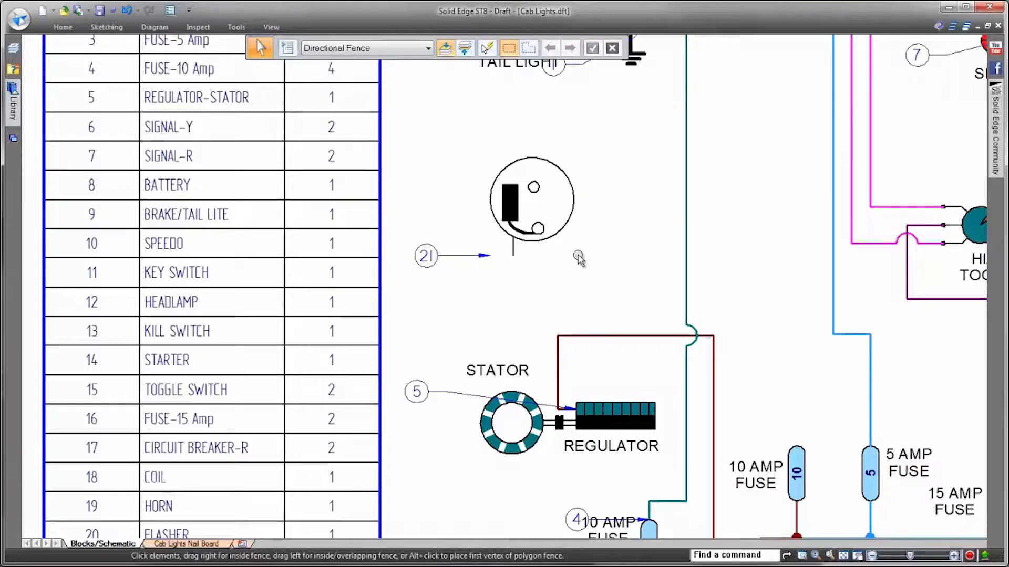
pyautogui.scroll(1, 578, 258)
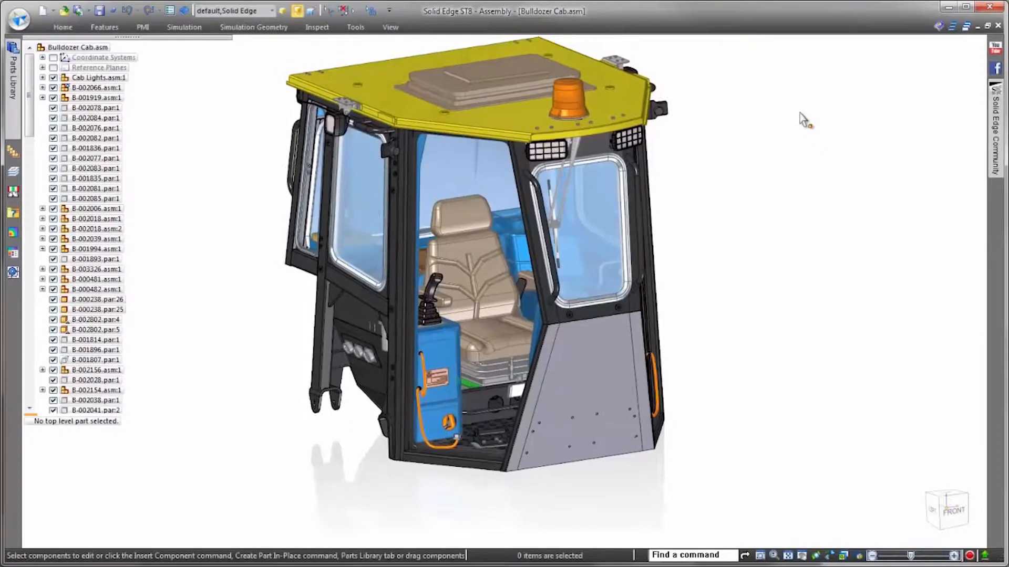
# Apply the "2 - Cab Frame" display configuration to the Bulldozer Cab assembly.
pyautogui.click(272, 11)
pyautogui.click(254, 40)
pyautogui.click(279, 113)
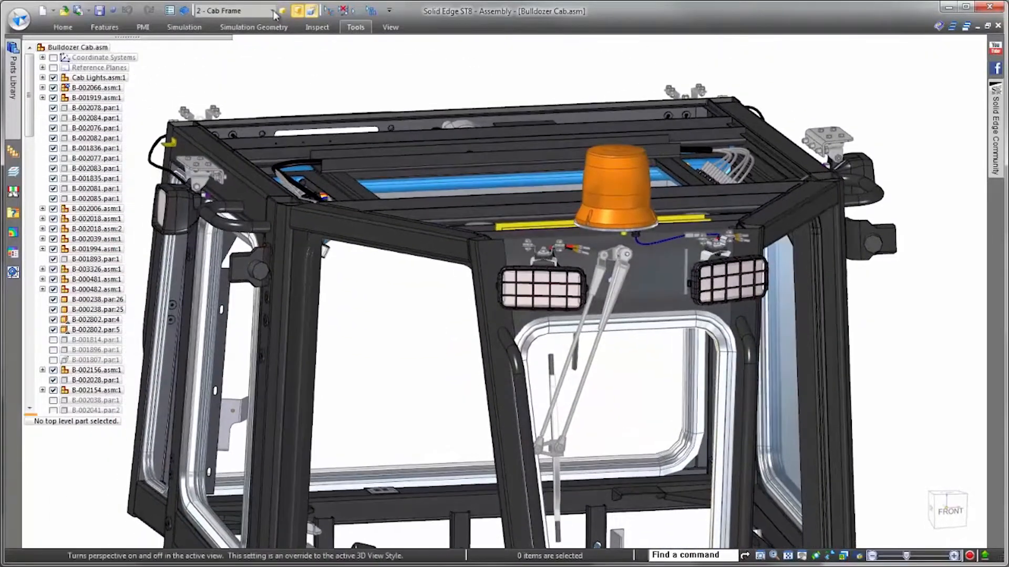
# Apply the "3 - Cab Lights" display configuration and open the Cab Lights.asm subassembly.
pyautogui.click(271, 11)
pyautogui.click(247, 49)
pyautogui.click(282, 113)
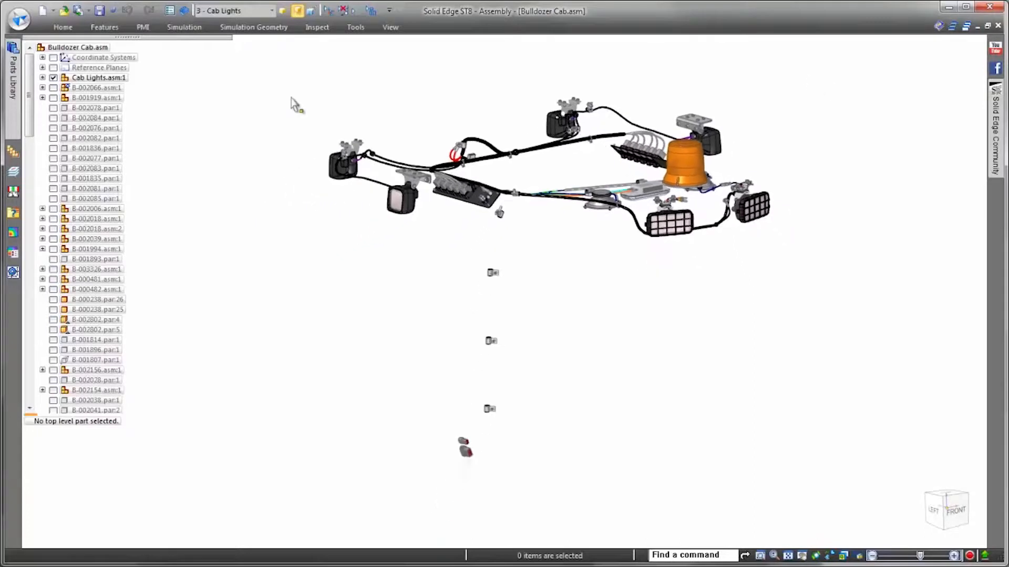
pyautogui.rightClick(109, 81)
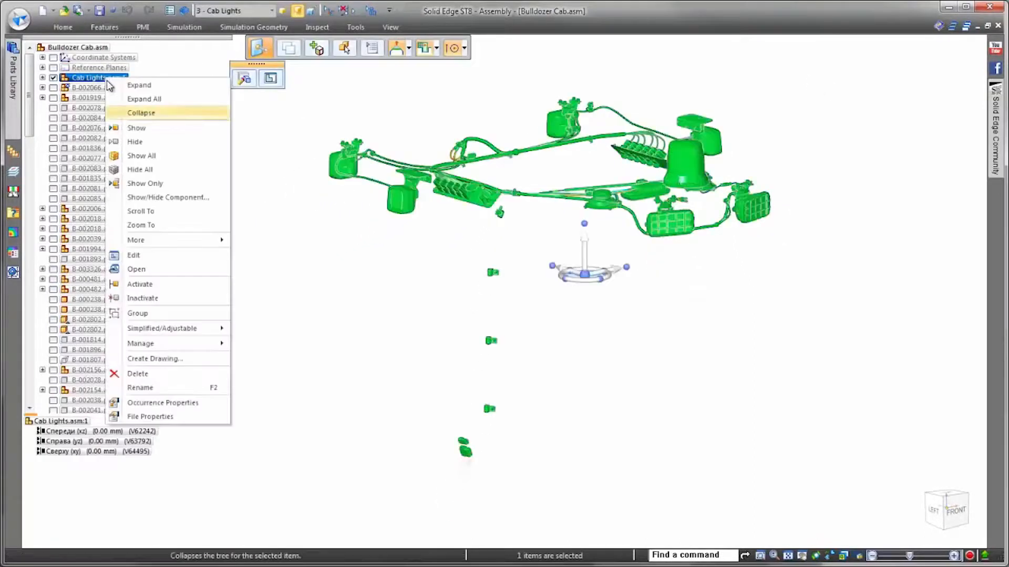
pyautogui.click(147, 274)
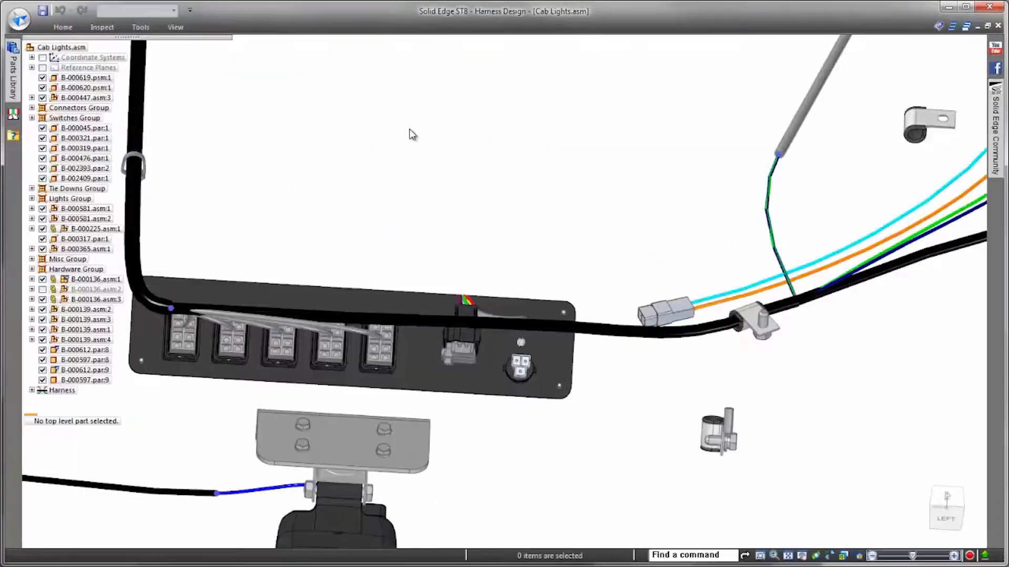
# Start the Harness Wizard with the Zuken - E3.series document format.
pyautogui.rightClick(408, 128)
pyautogui.click(385, 131)
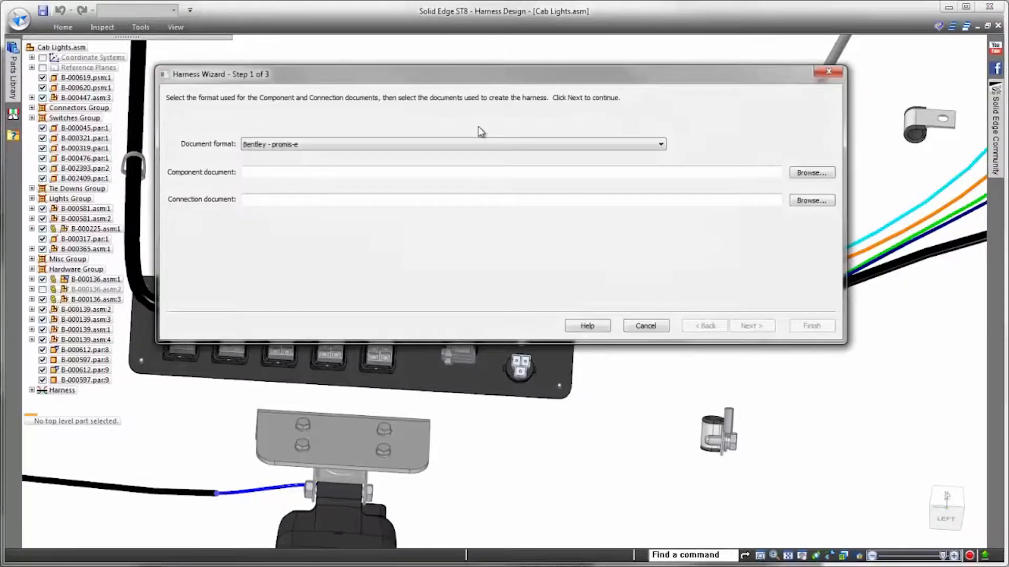
pyautogui.click(661, 144)
pyautogui.click(381, 181)
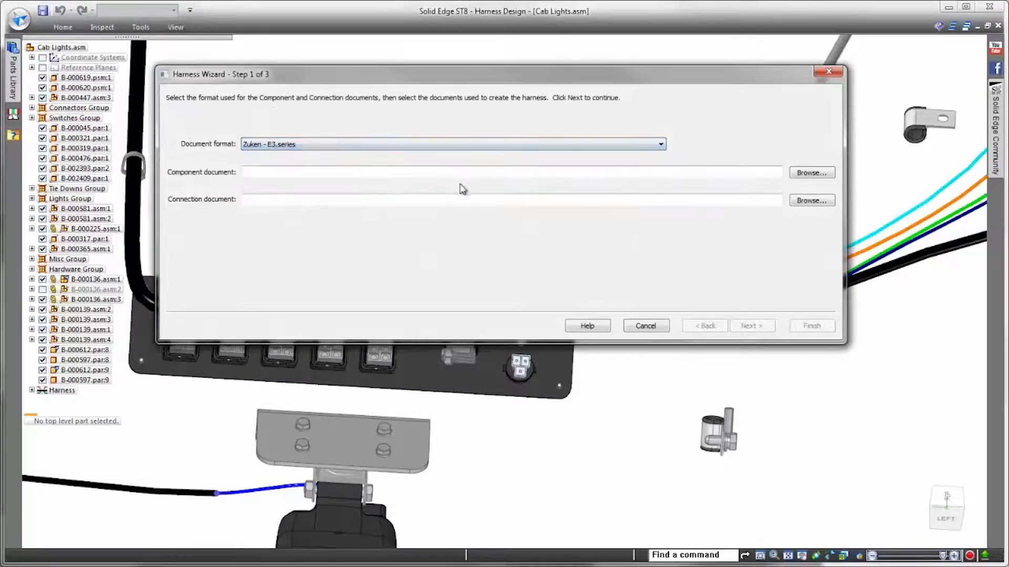
# Load SE Upper Harness_CMP-A.xml as the component document and SE Upper Harness_CON-A.xml as the connection document, and proceed to component assignment.
pyautogui.click(812, 173)
pyautogui.doubleClick(360, 131)
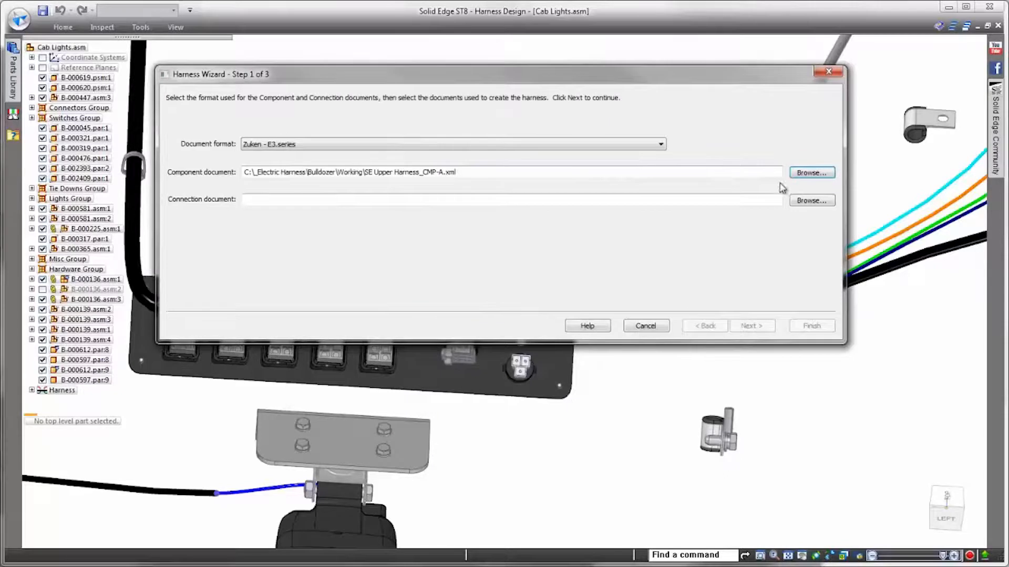
pyautogui.click(806, 208)
pyautogui.doubleClick(399, 153)
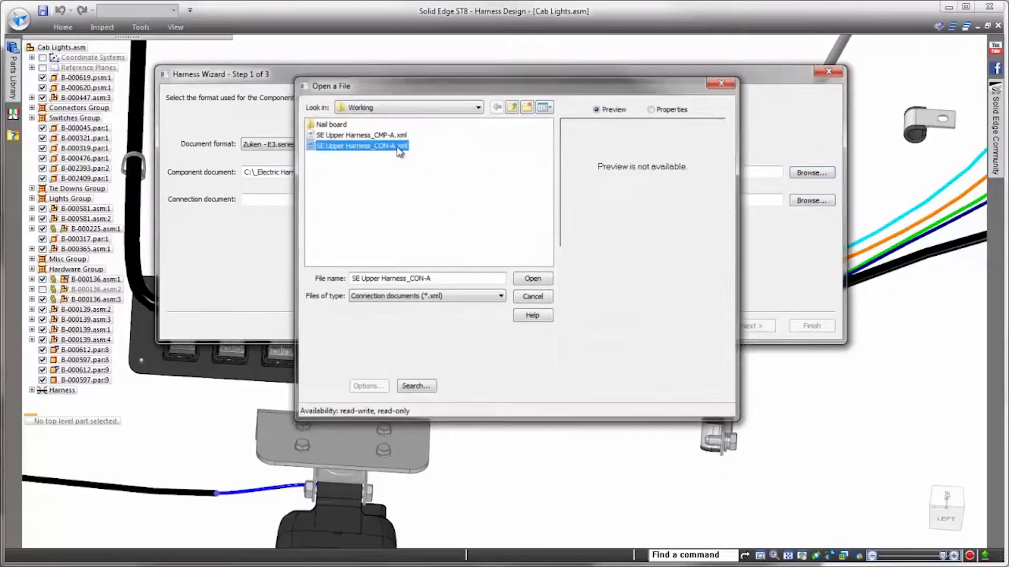
pyautogui.click(757, 327)
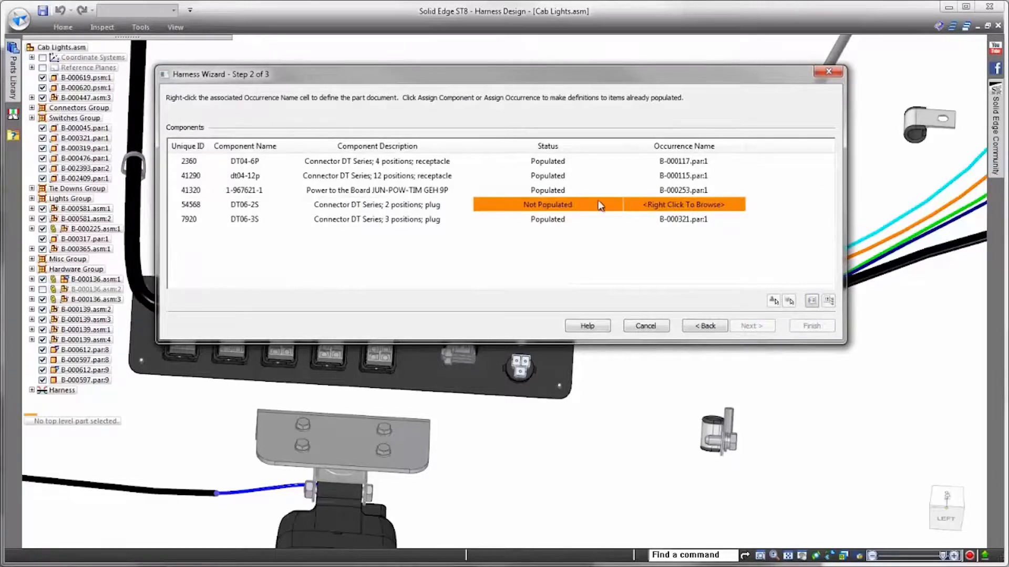
# Assign the loose two-position connector beside the switch panel as the occurrence for component DT06-2S, ID 54568.
pyautogui.click(179, 207)
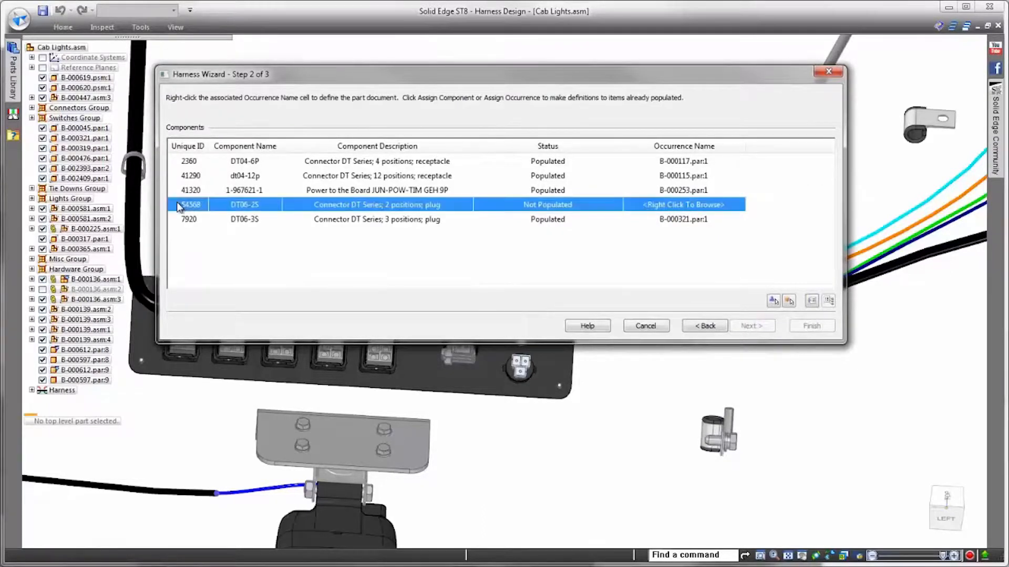
pyautogui.click(789, 301)
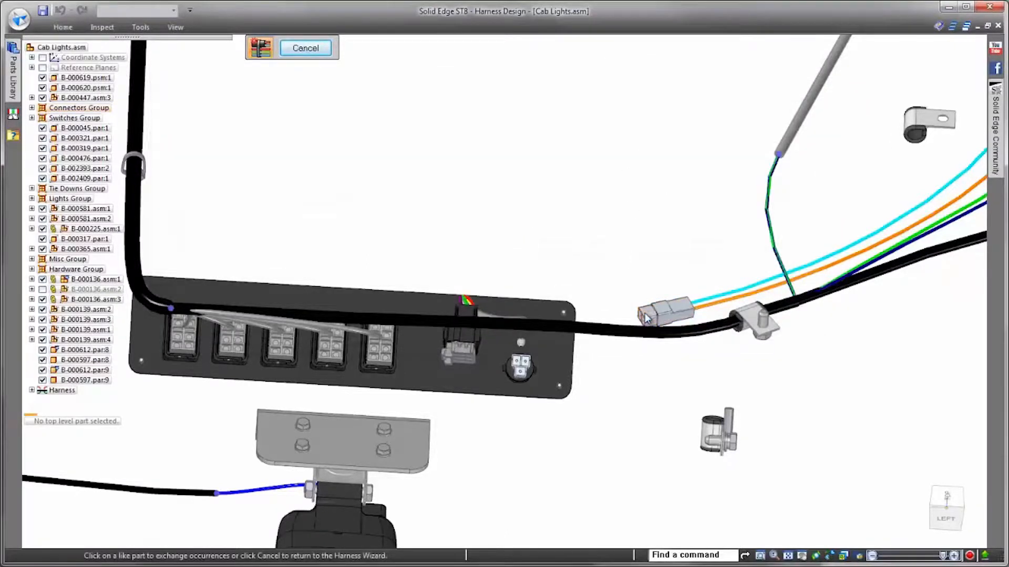
pyautogui.click(646, 317)
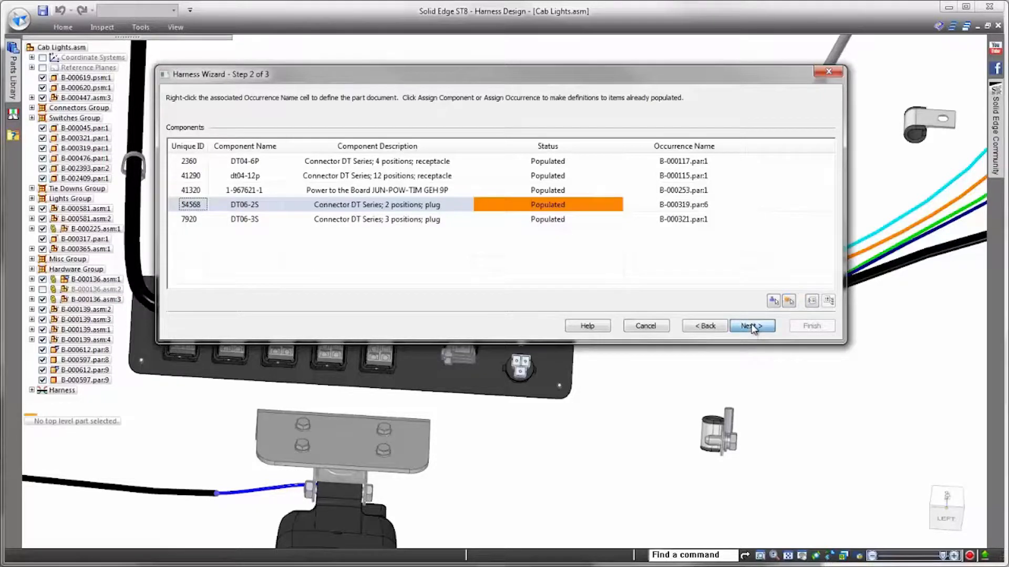
# Proceed to the connection definitions, review the complete list, and finish the Harness Wizard to generate the harness connections.
pyautogui.click(751, 326)
pyautogui.moveTo(609, 78); pyautogui.dragTo(604, 39)
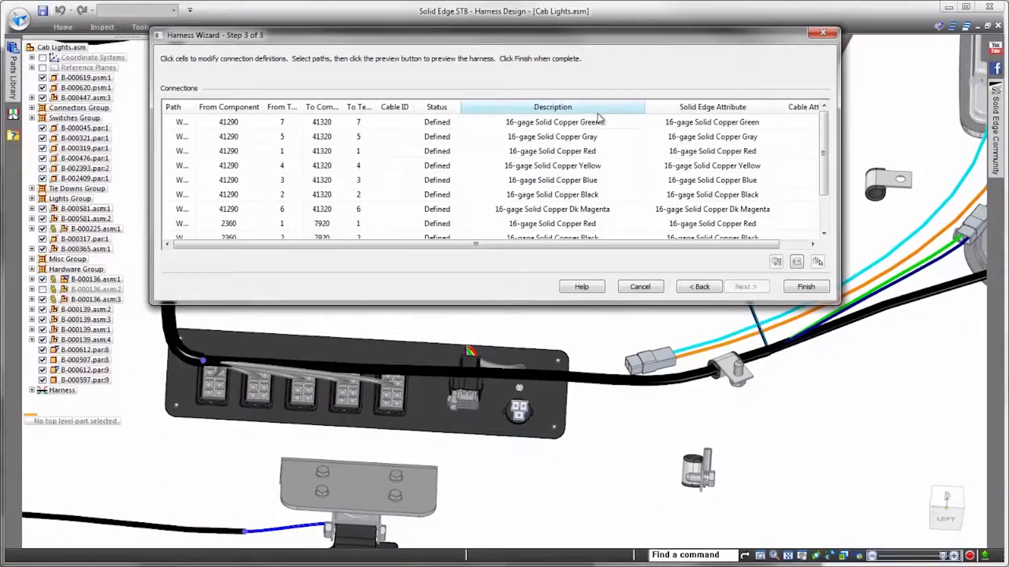
pyautogui.moveTo(822, 146); pyautogui.dragTo(826, 182)
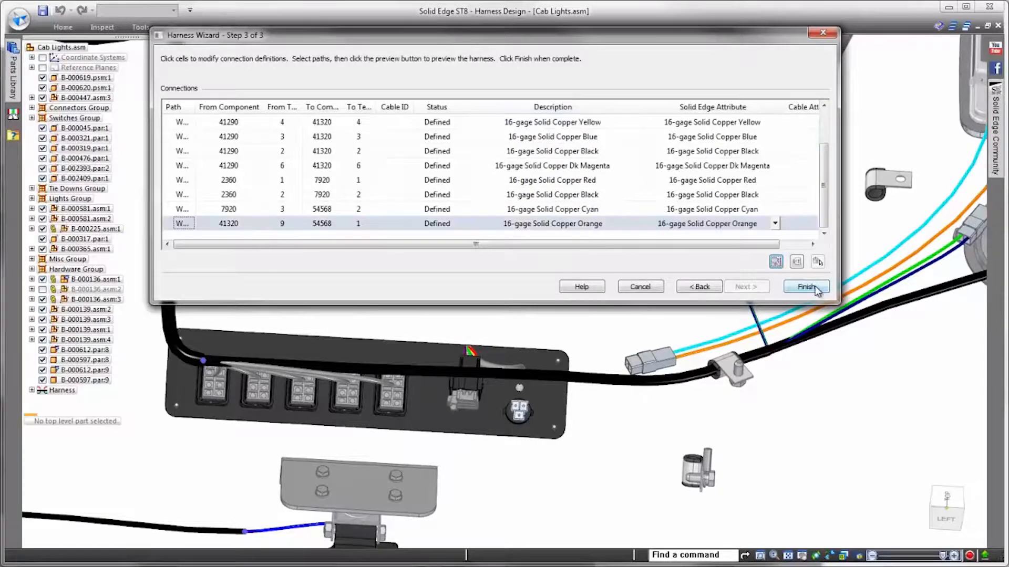
pyautogui.click(806, 287)
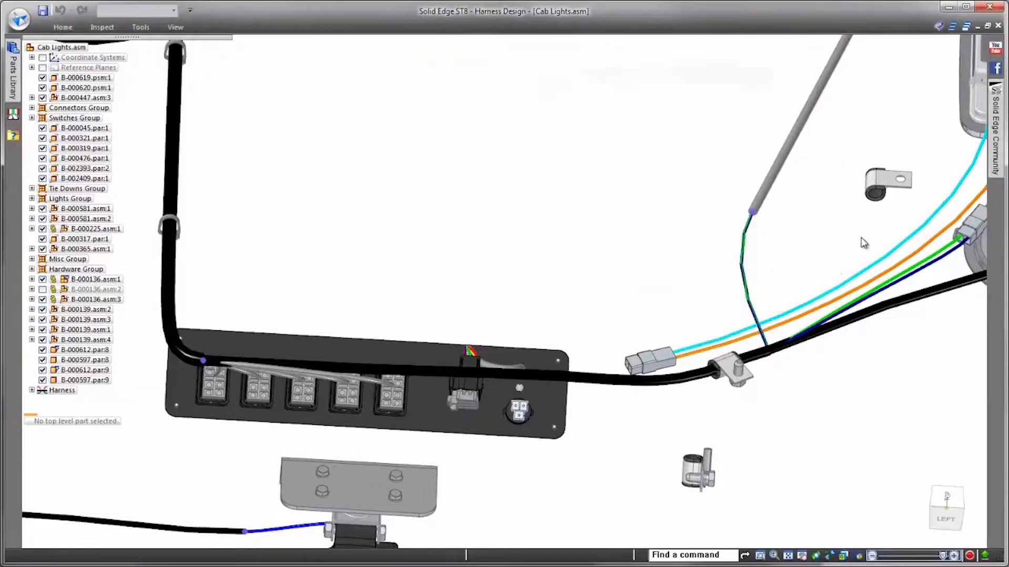
# Start a cable with all the wires leaving the two loose connectors below the switch panel and accept the wire selection.
pyautogui.scroll(-4, 842, 248)
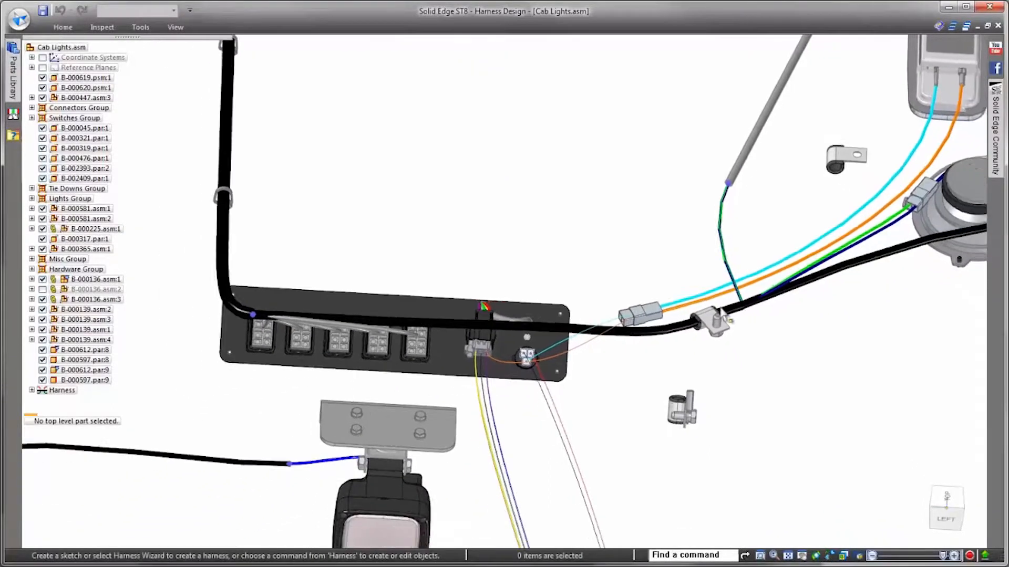
pyautogui.scroll(-4, 778, 365)
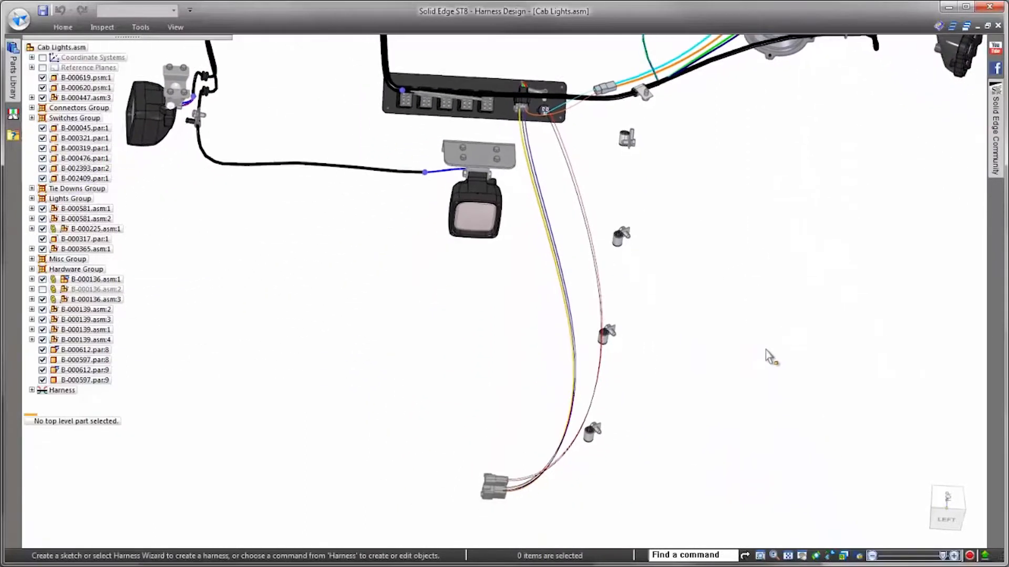
pyautogui.scroll(4, 781, 342)
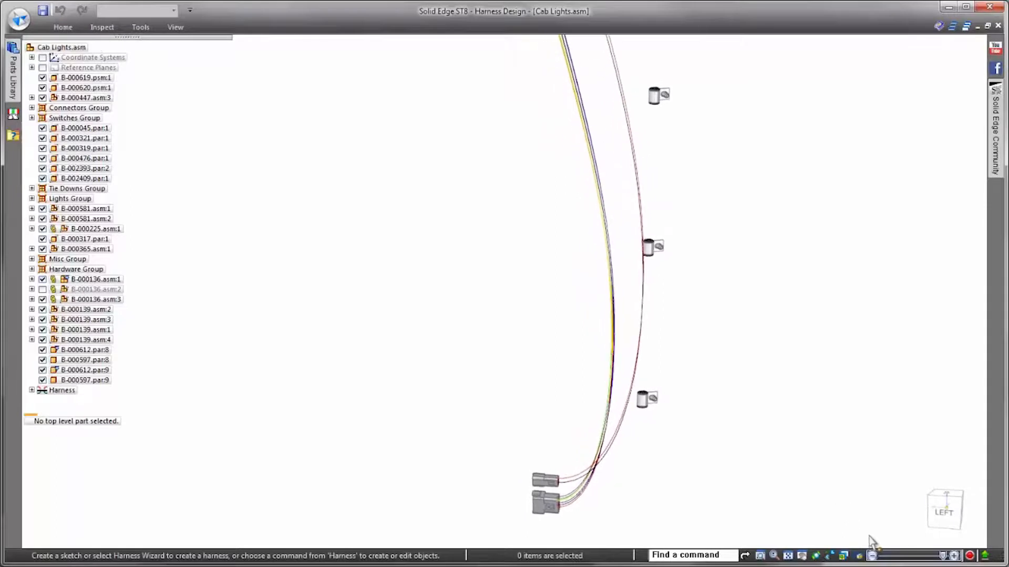
pyautogui.click(947, 521)
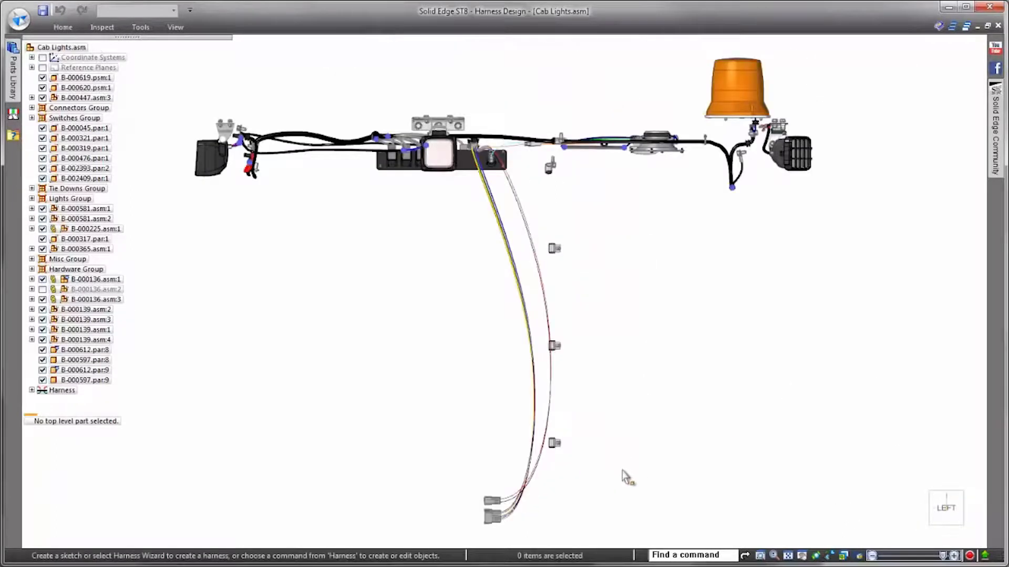
pyautogui.scroll(5, 519, 541)
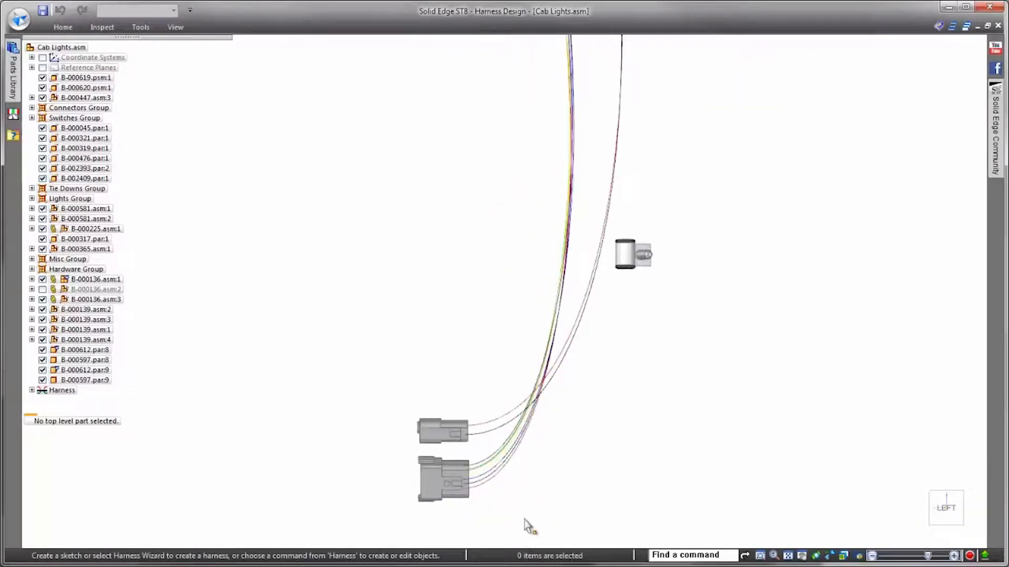
pyautogui.rightClick(776, 281)
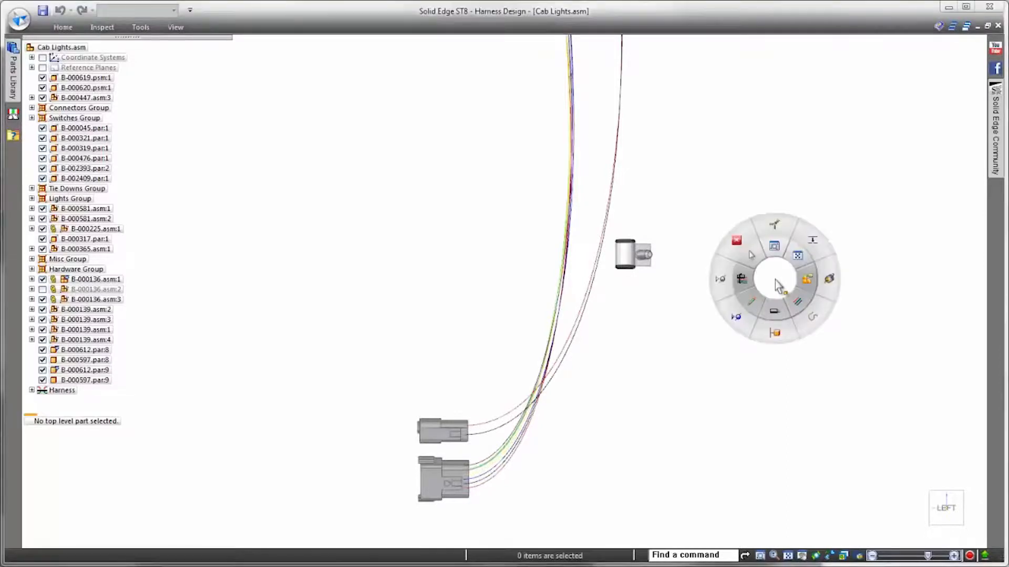
pyautogui.click(772, 314)
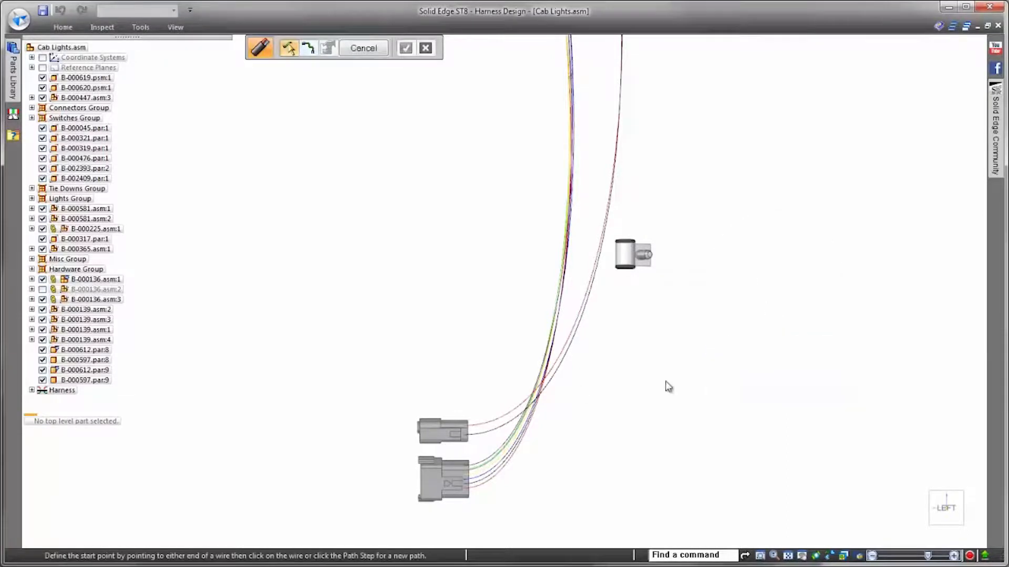
pyautogui.moveTo(351, 372); pyautogui.dragTo(513, 529)
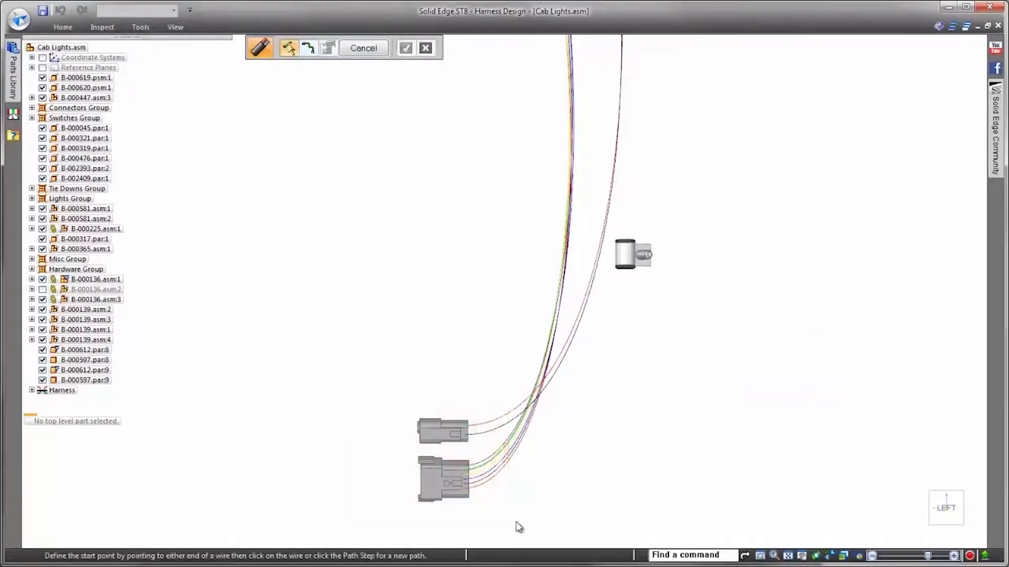
pyautogui.rightClick(728, 342)
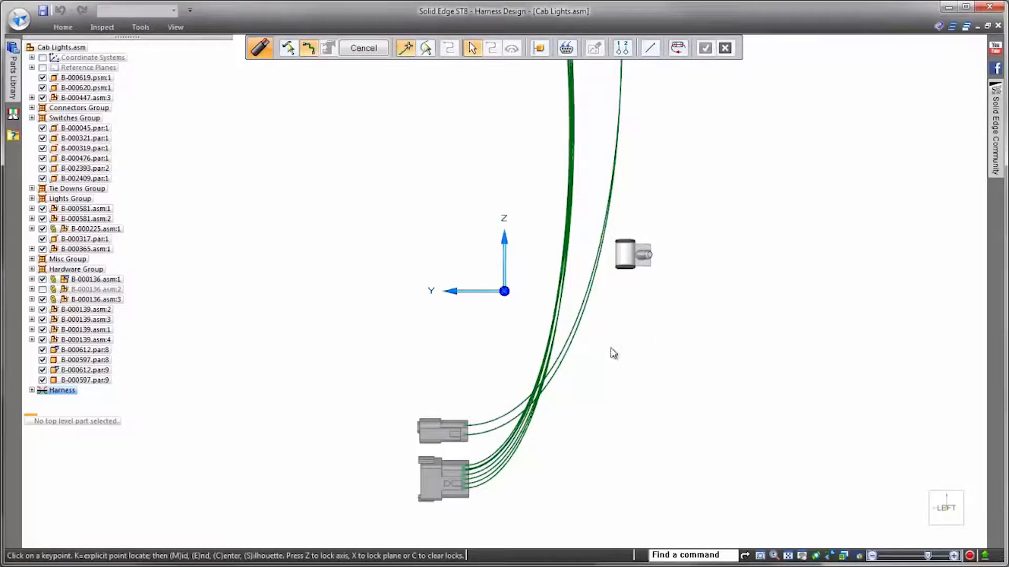
# Route the cable's path from the two connectors up through the row of clamps to the switch panel and finish the cable.
pyautogui.click(678, 48)
pyautogui.click(688, 67)
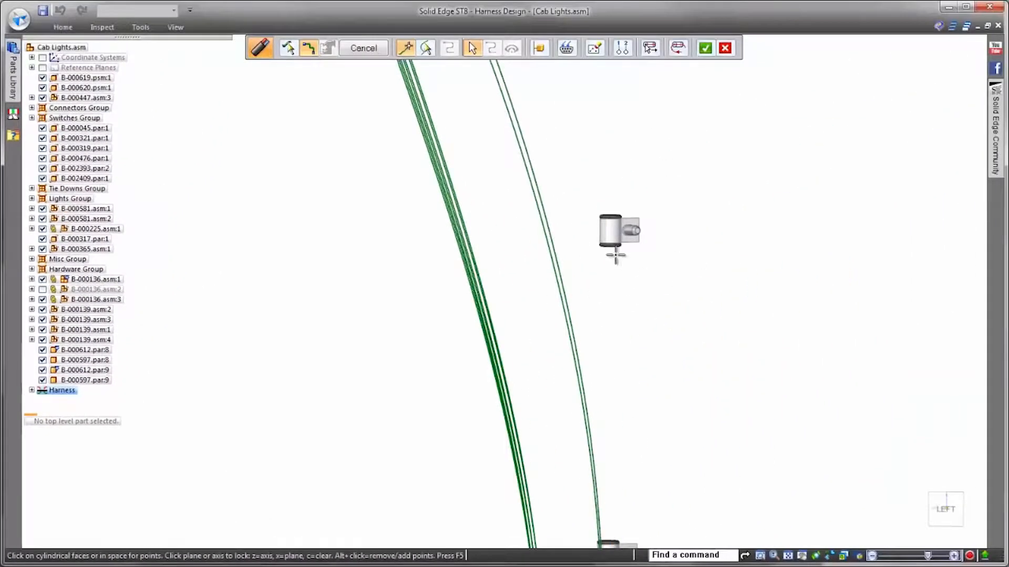
pyautogui.click(616, 256)
pyautogui.moveTo(630, 79); pyautogui.dragTo(636, 339, button='middle')
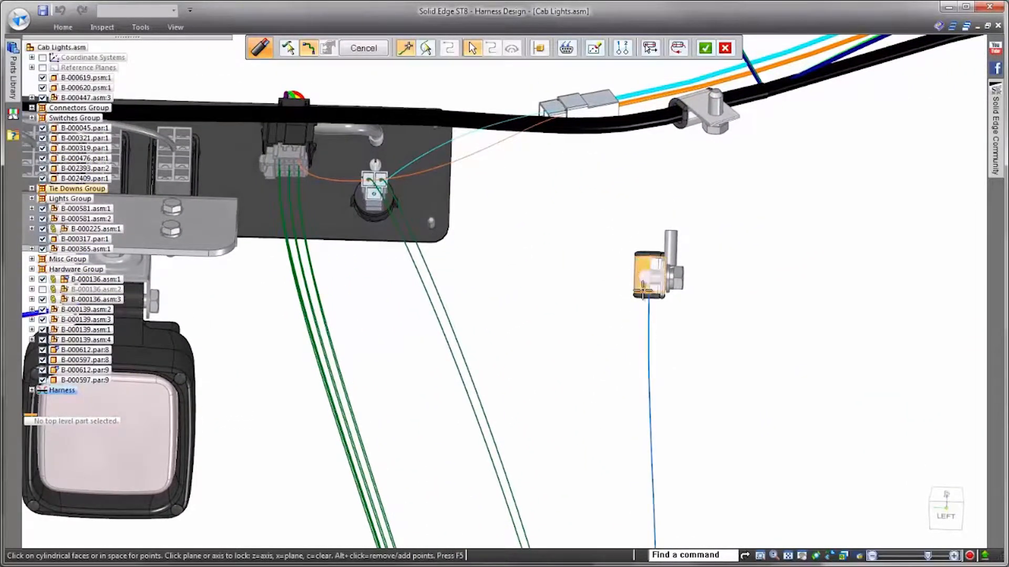
pyautogui.click(649, 207)
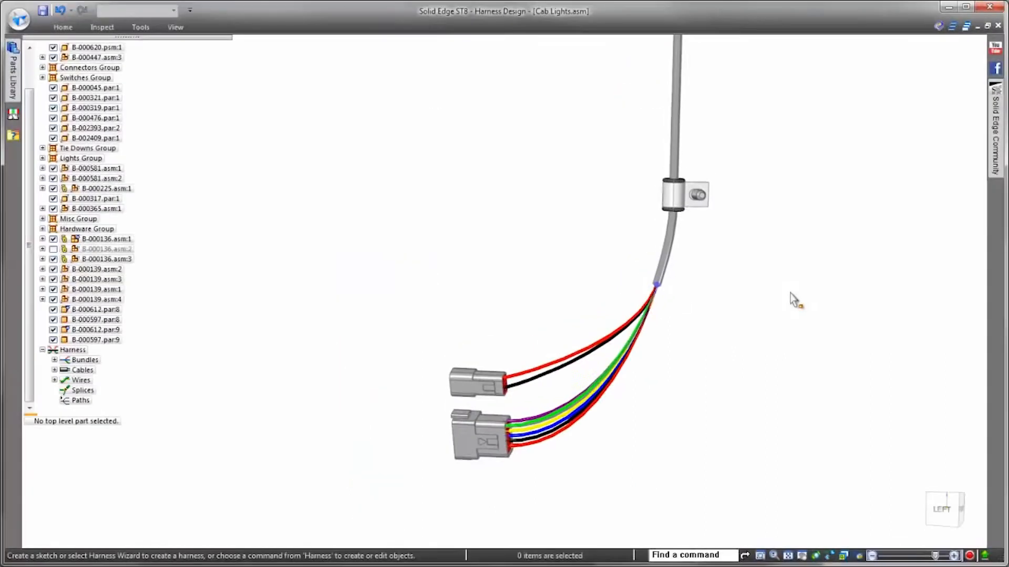
# Route the existing cable between the two speakers through the openings of both clamps above the interior light.
pyautogui.scroll(3, 796, 296)
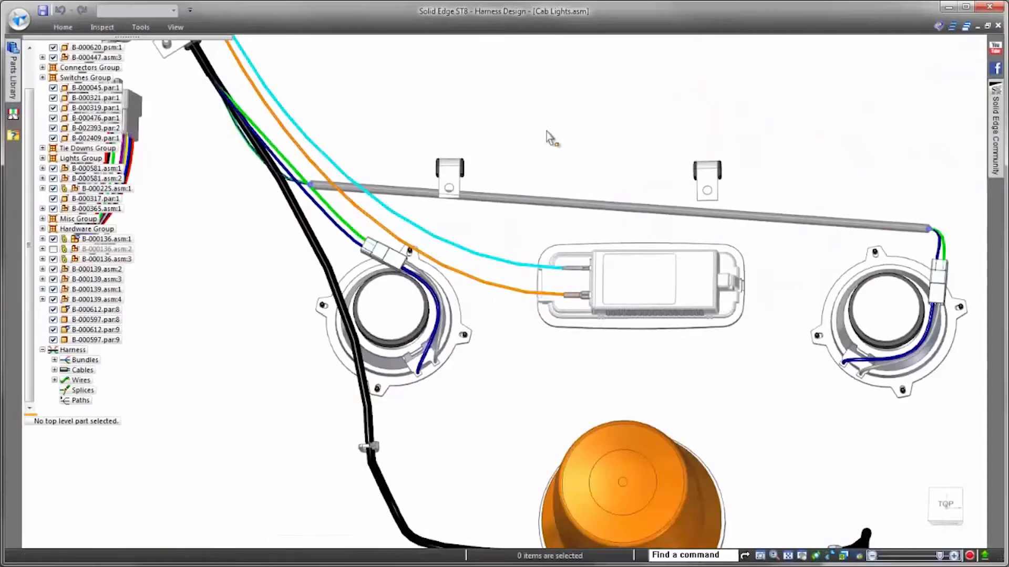
pyautogui.rightClick(549, 137)
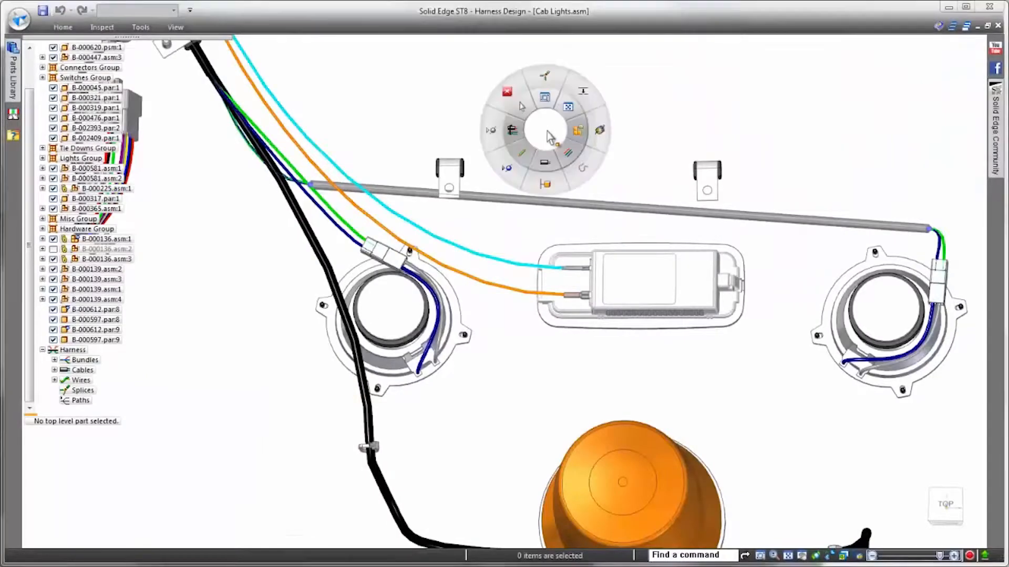
pyautogui.click(600, 130)
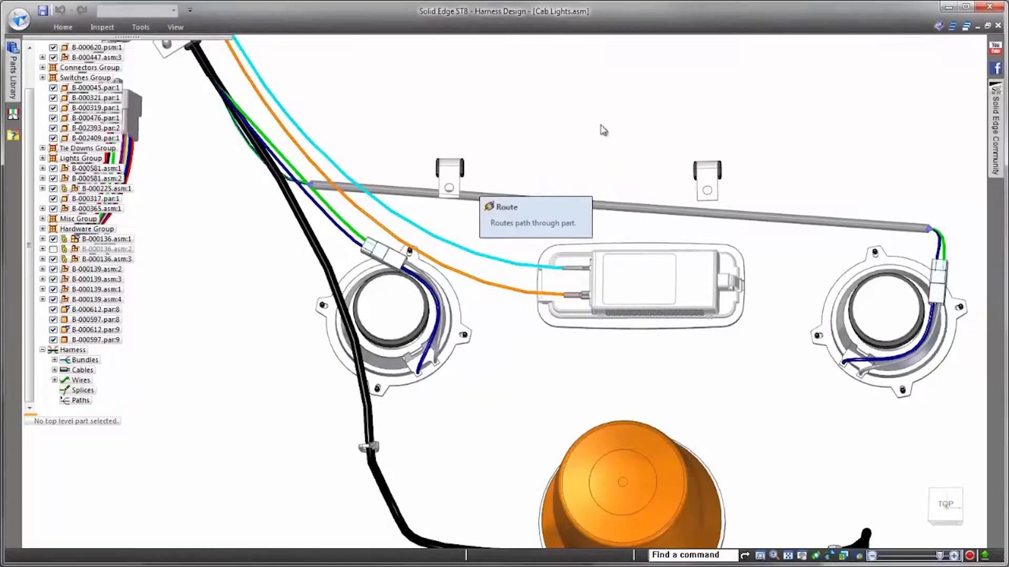
pyautogui.click(401, 197)
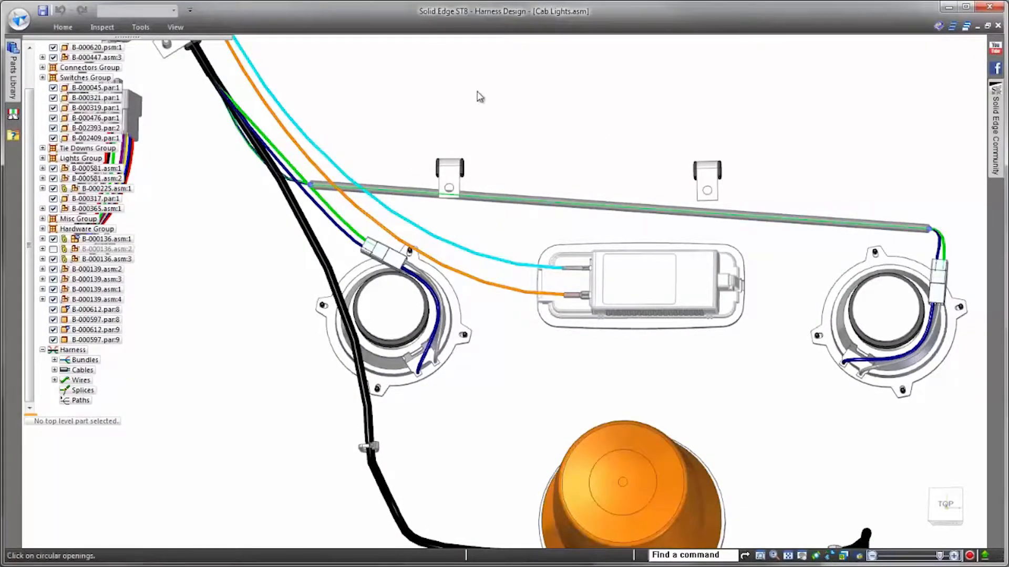
pyautogui.click(447, 173)
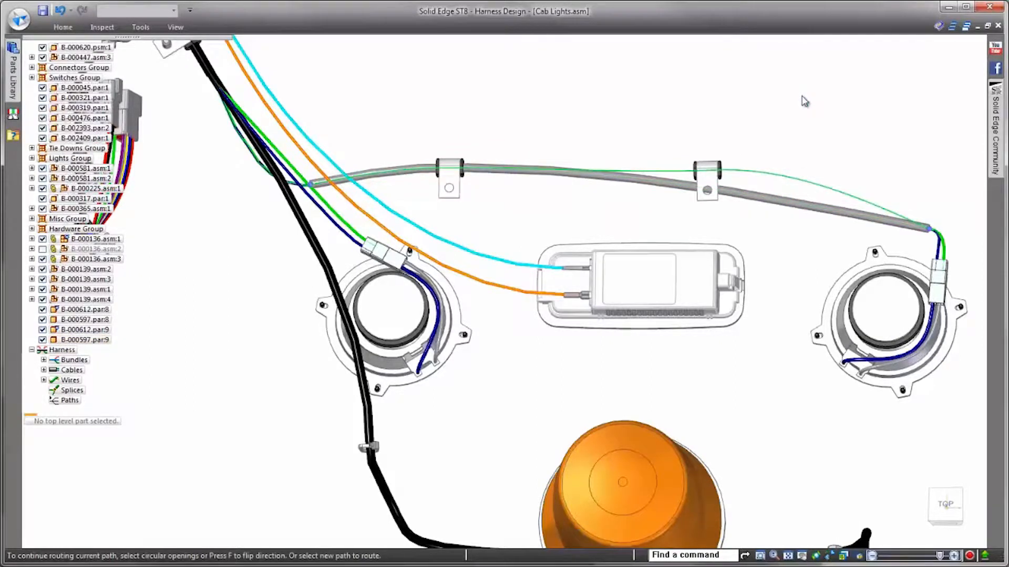
pyautogui.press('Escape')
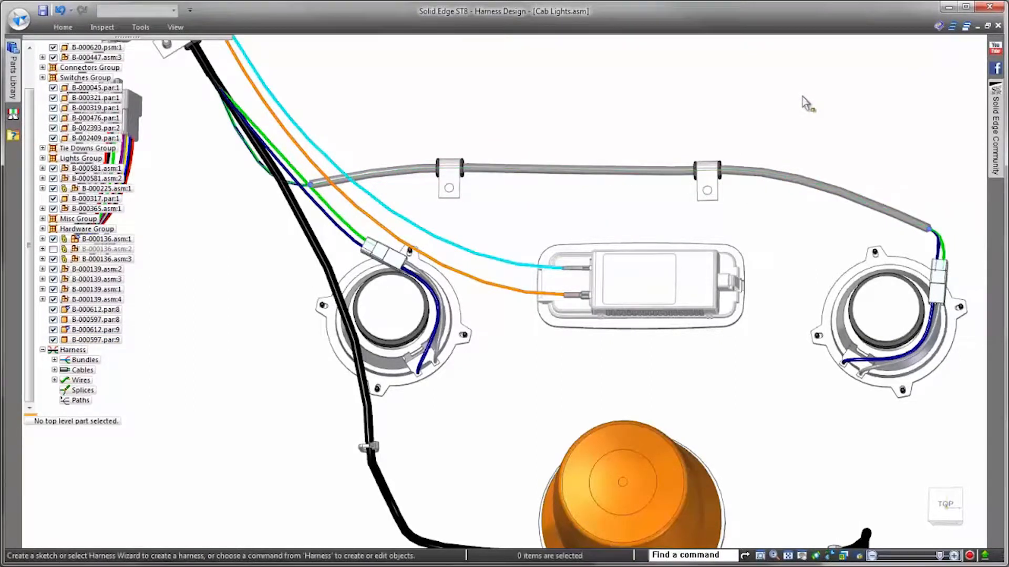
# Split the rerouted cable path at a point between the two clamps, close to the one nearest the main harness.
pyautogui.scroll(5, 798, 103)
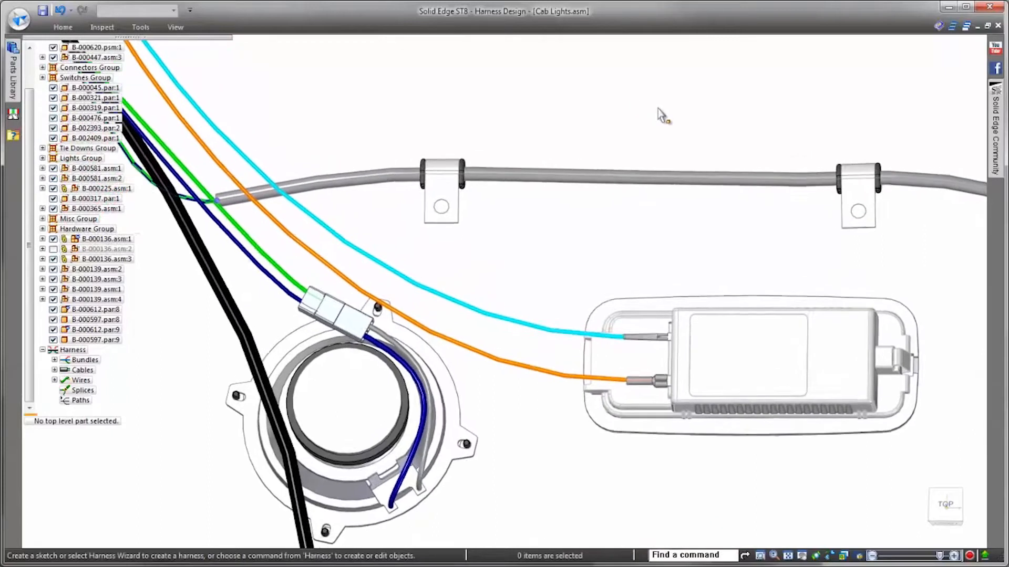
pyautogui.moveTo(658, 109); pyautogui.dragTo(593, 144, button='right')
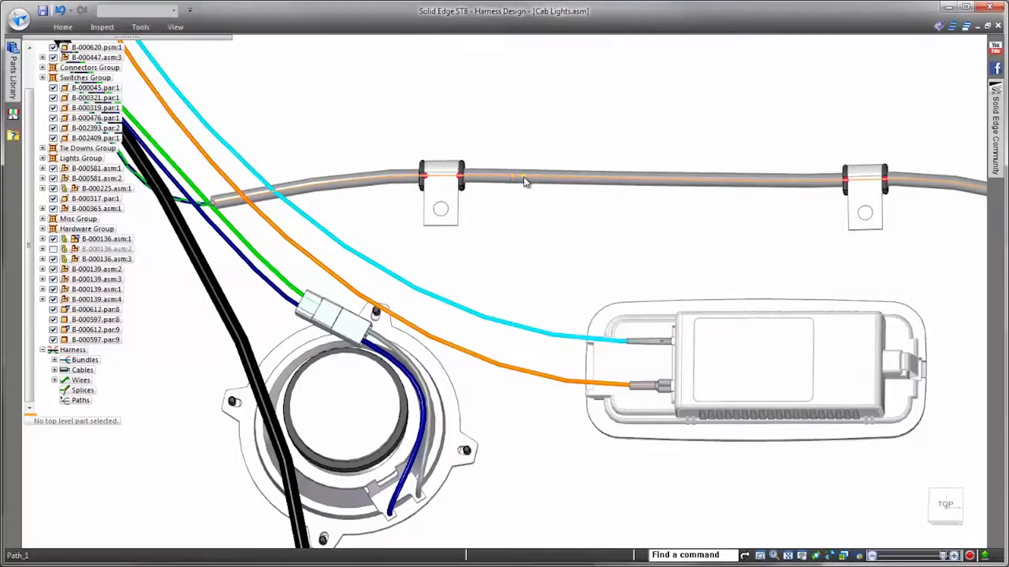
pyautogui.click(500, 176)
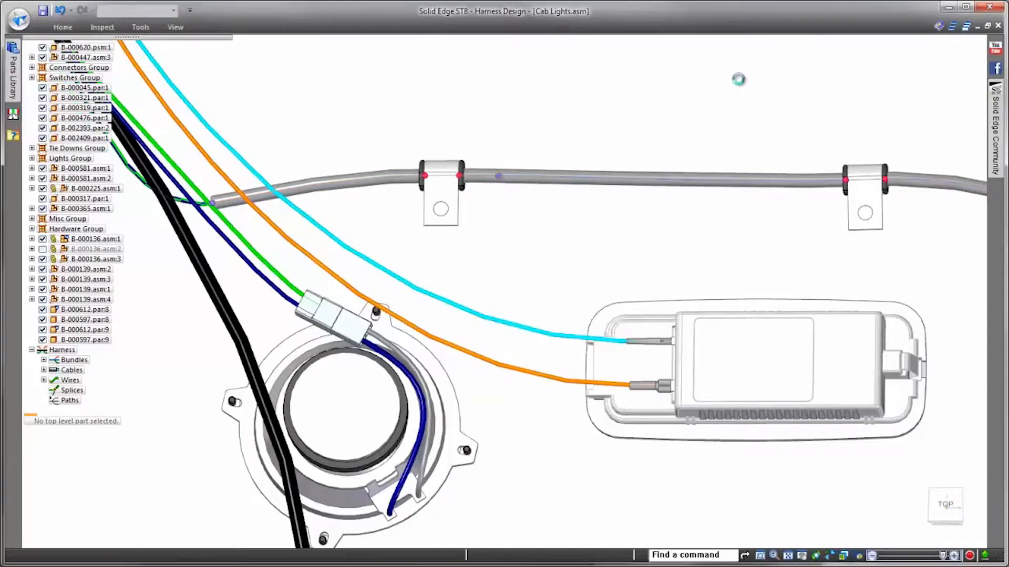
# Create a bundle from the interior light's cyan and orange wires, following the cable path through the first clamp up to the split point.
pyautogui.moveTo(691, 98); pyautogui.dragTo(695, 102, button='right')
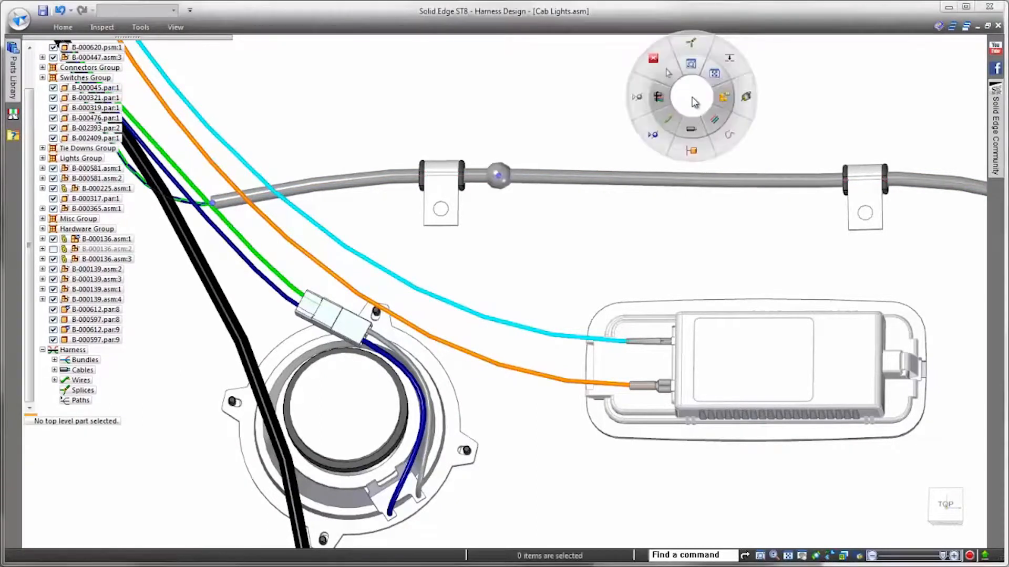
pyautogui.click(712, 117)
pyautogui.click(583, 343)
pyautogui.click(581, 383)
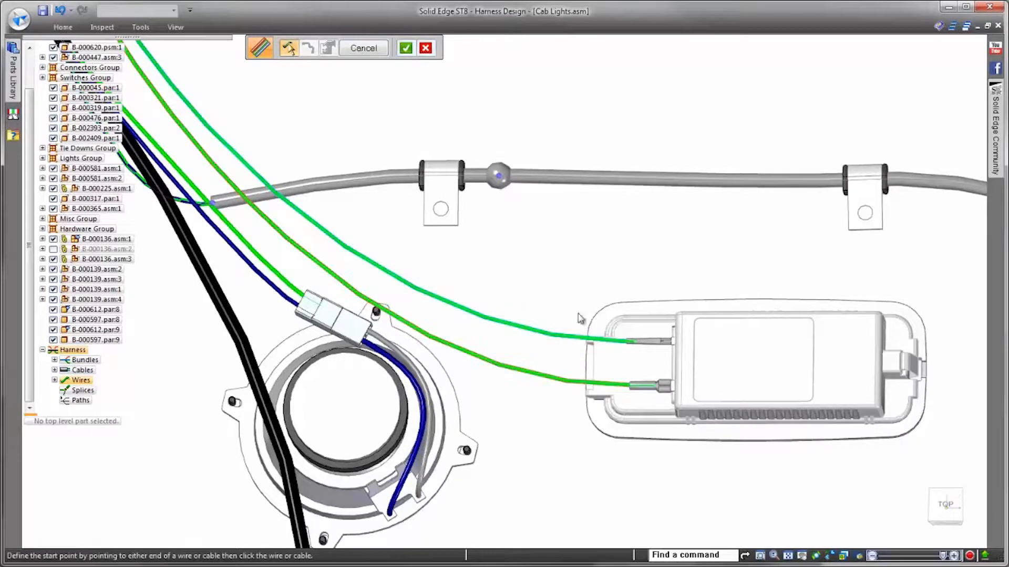
pyautogui.rightClick(619, 113)
pyautogui.click(426, 47)
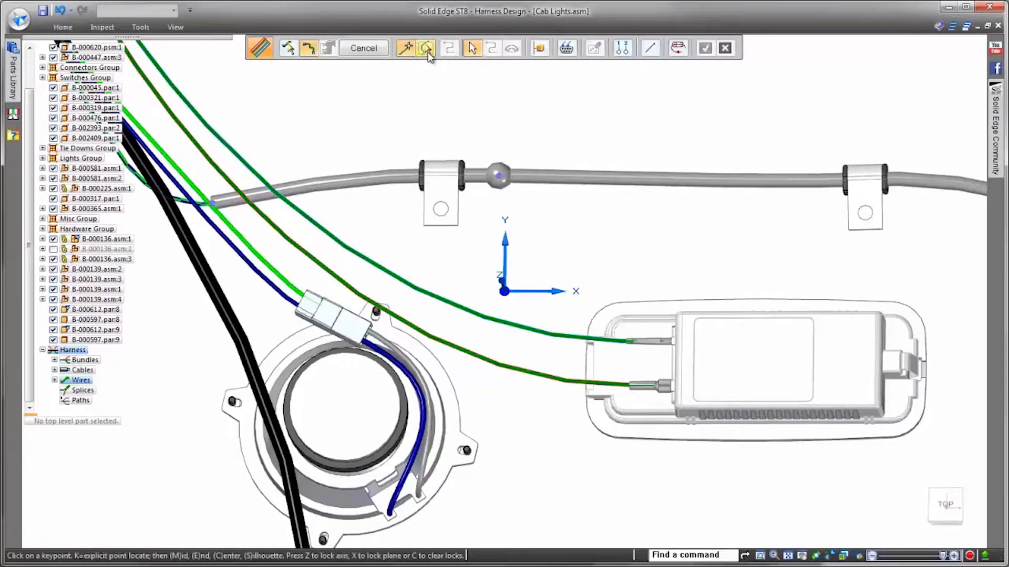
pyautogui.rightClick(558, 135)
pyautogui.rightClick(559, 135)
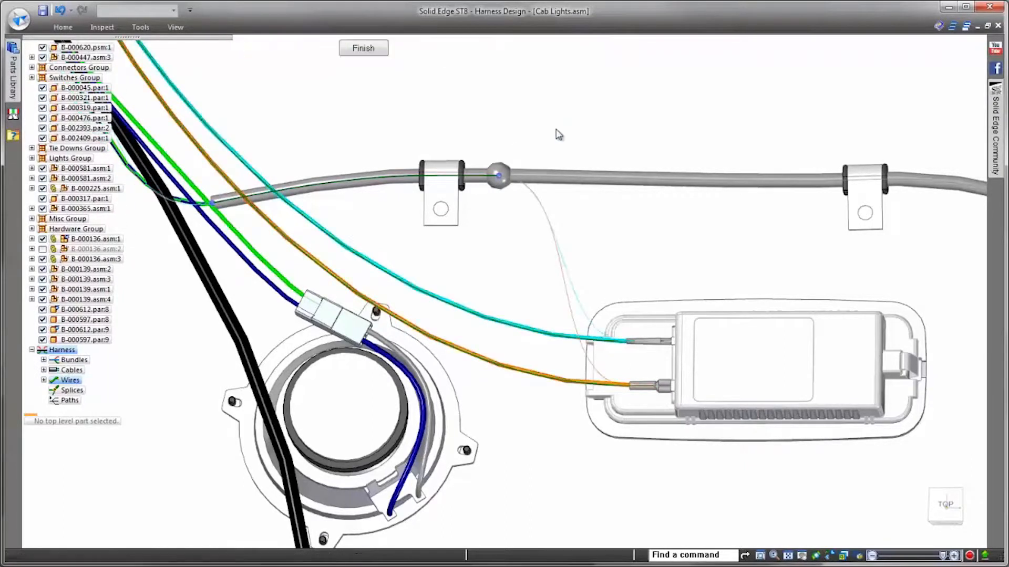
pyautogui.rightClick(610, 124)
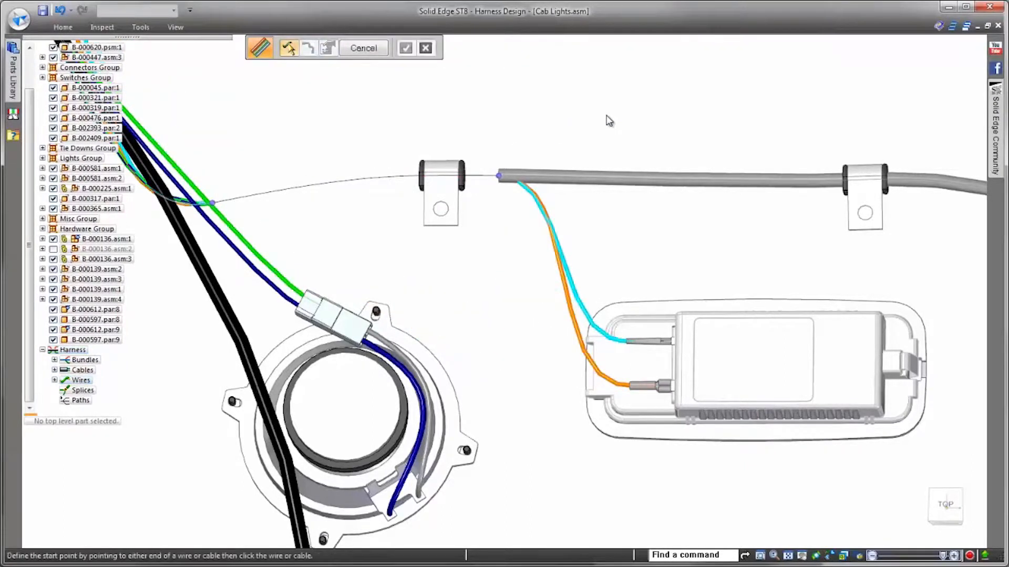
# Create physical conductors for the whole harness and inspect the new bundle at the clamp.
pyautogui.rightClick(82, 353)
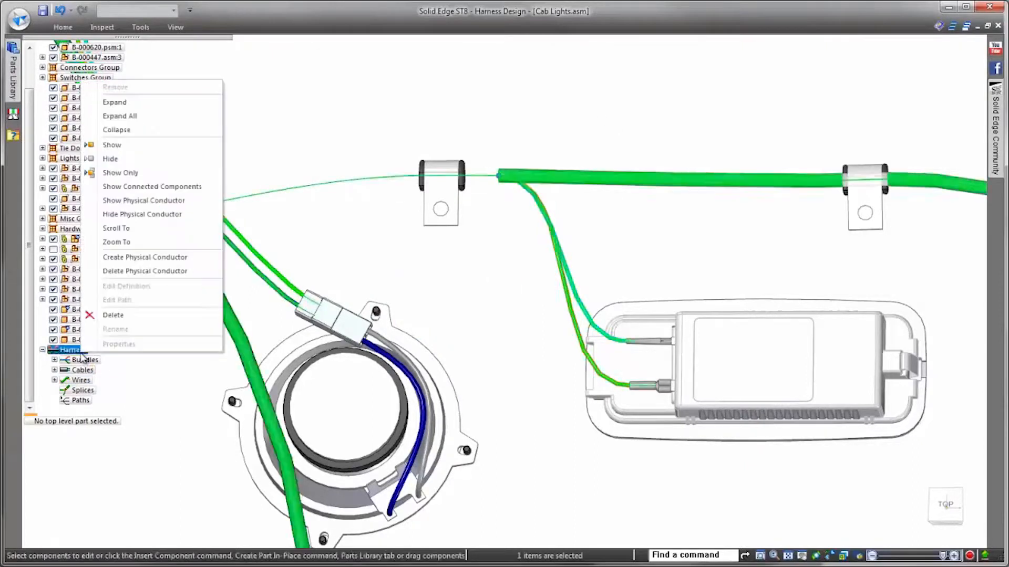
pyautogui.click(153, 260)
pyautogui.moveTo(671, 96); pyautogui.dragTo(522, 138, button='middle')
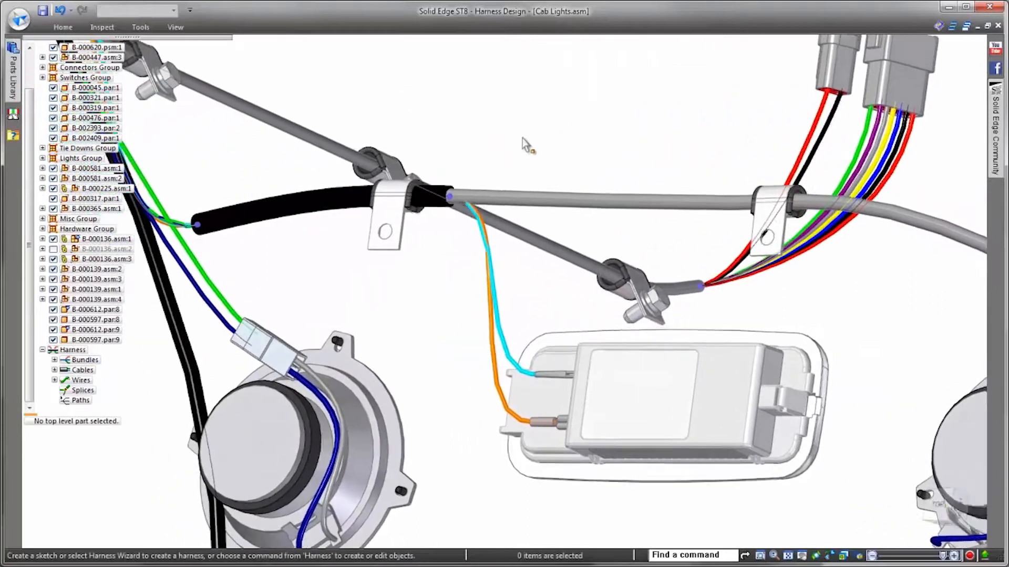
pyautogui.scroll(5, 461, 293)
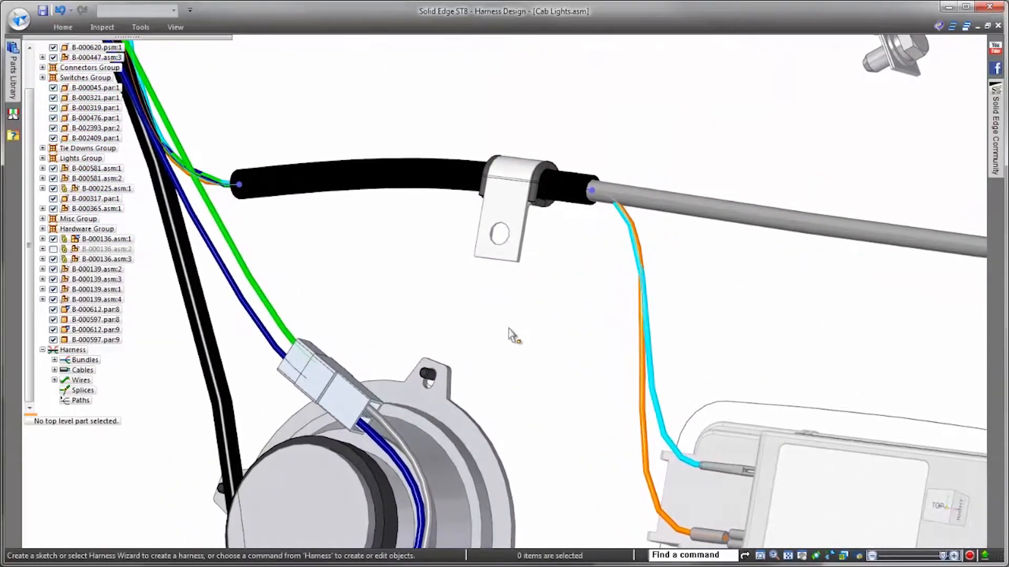
pyautogui.moveTo(514, 342); pyautogui.dragTo(753, 170, button='middle')
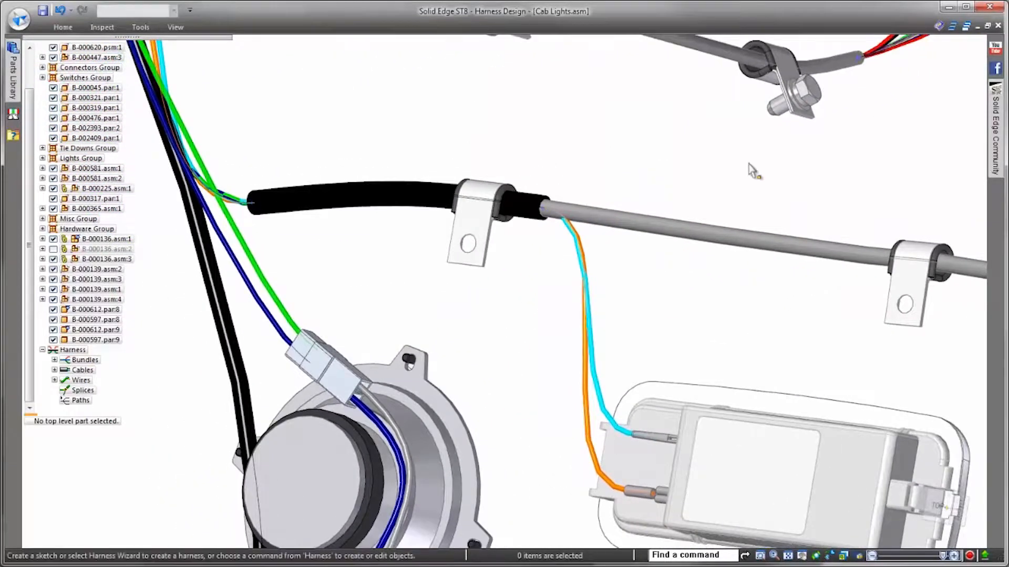
# Run a red and a black wire from the caged work light beside the beacon to the end switch on the six-switch panel.
pyautogui.scroll(-5, 751, 174)
pyautogui.moveTo(740, 184); pyautogui.dragTo(777, 290, button='middle')
pyautogui.scroll(5, 762, 281)
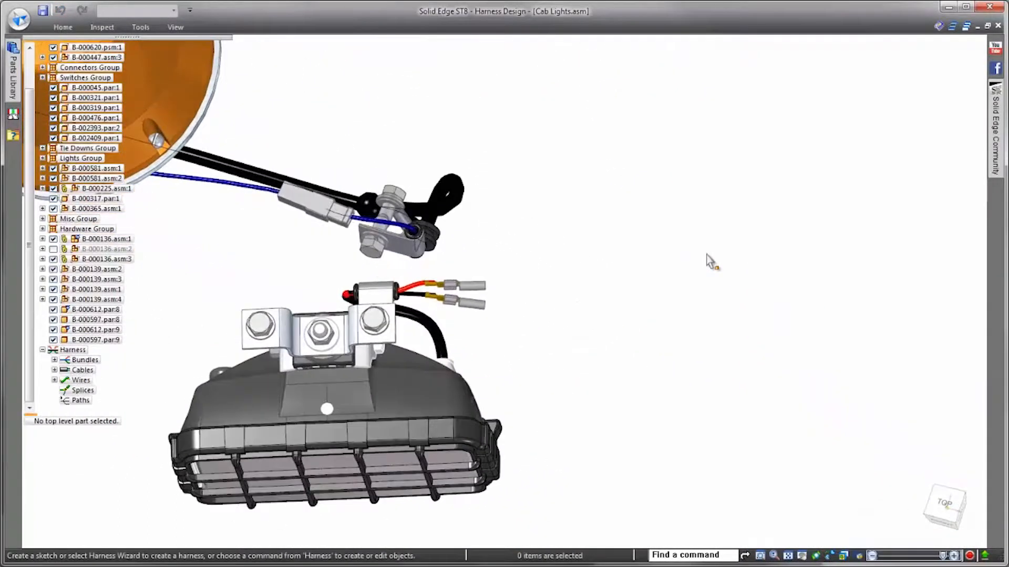
pyautogui.scroll(3, 645, 184)
pyautogui.rightClick(644, 181)
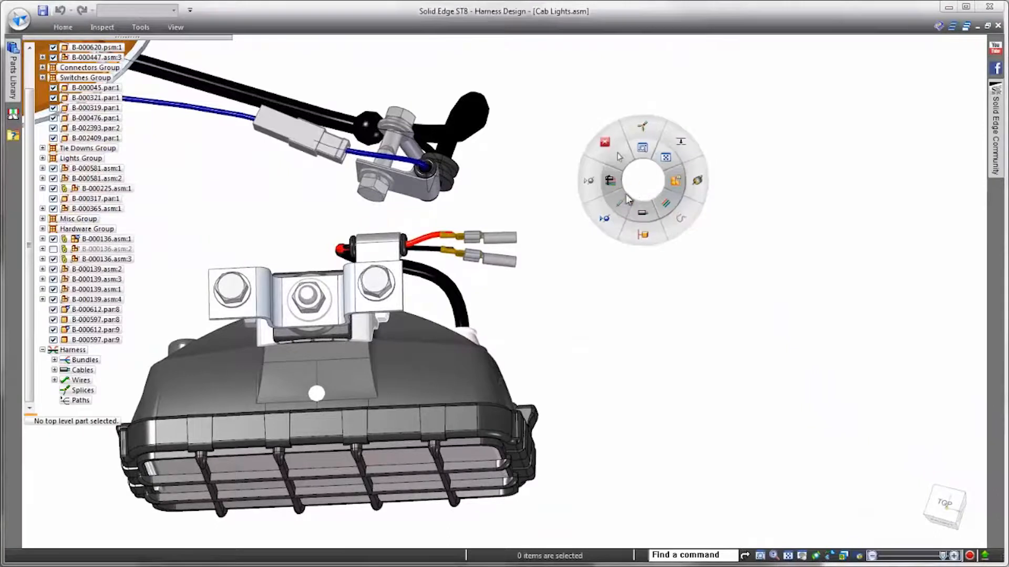
pyautogui.click(628, 199)
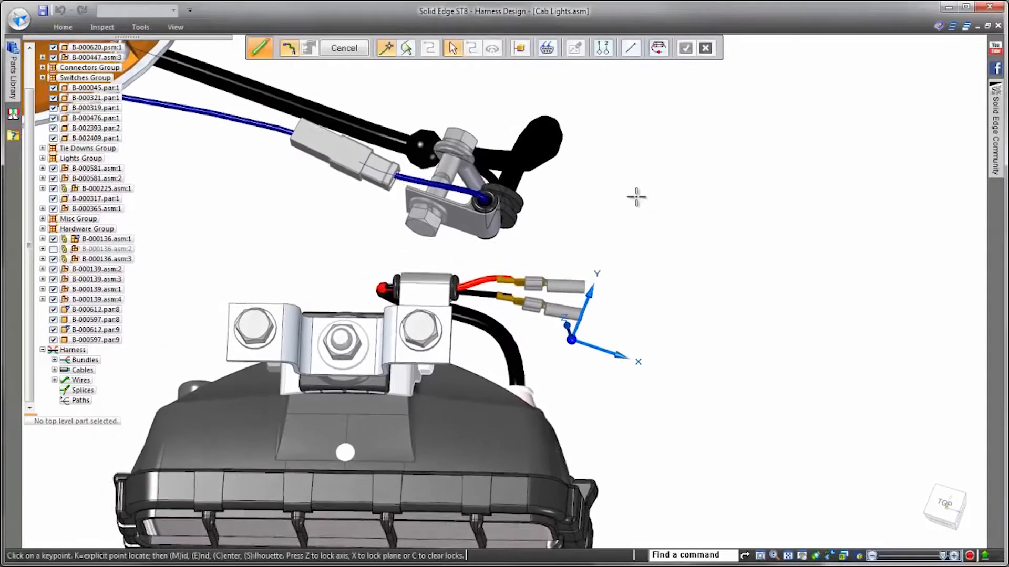
pyautogui.scroll(2, 636, 197)
pyautogui.click(804, 252)
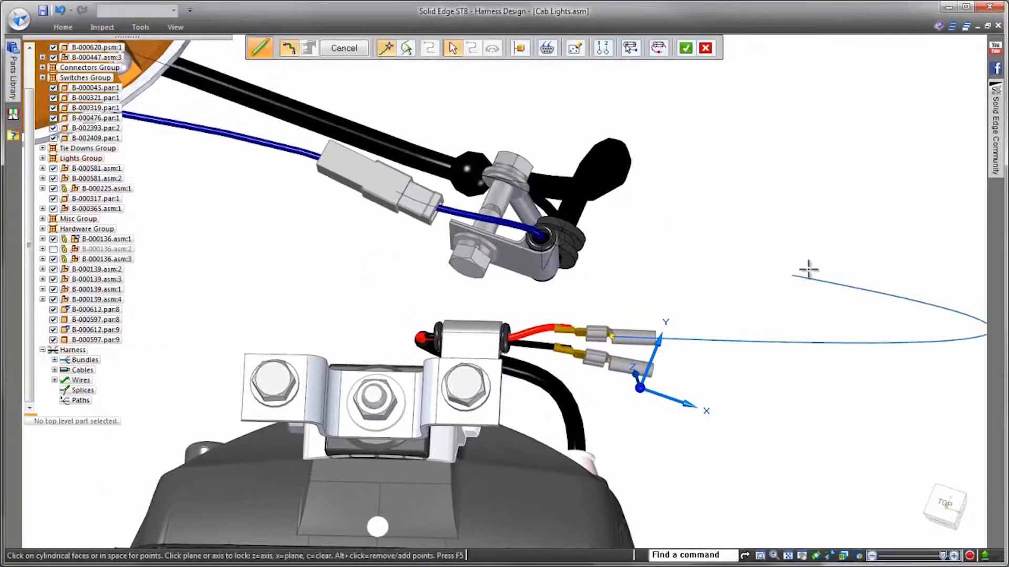
pyautogui.scroll(-5, 806, 268)
pyautogui.scroll(5, 594, 263)
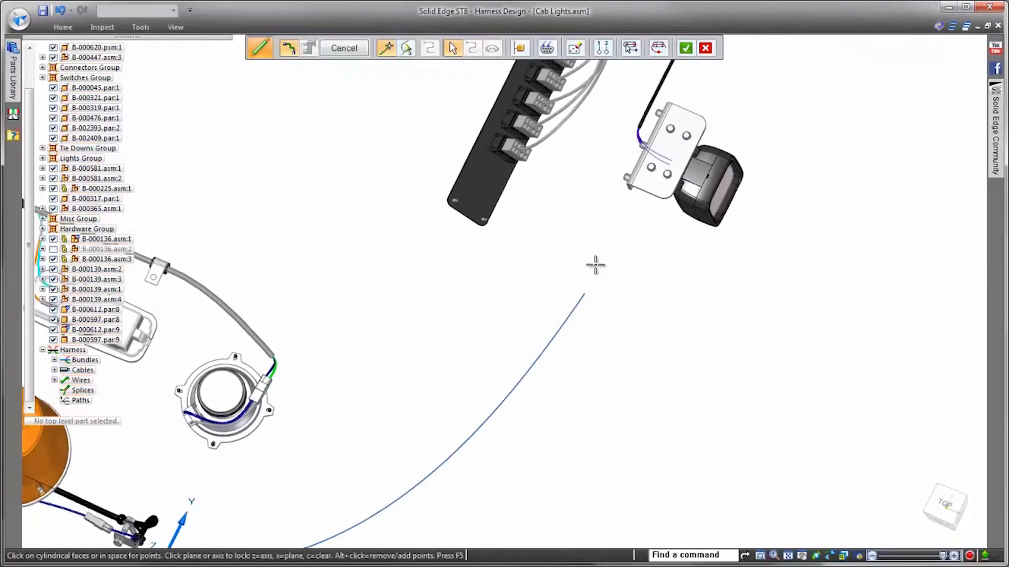
pyautogui.scroll(3, 660, 244)
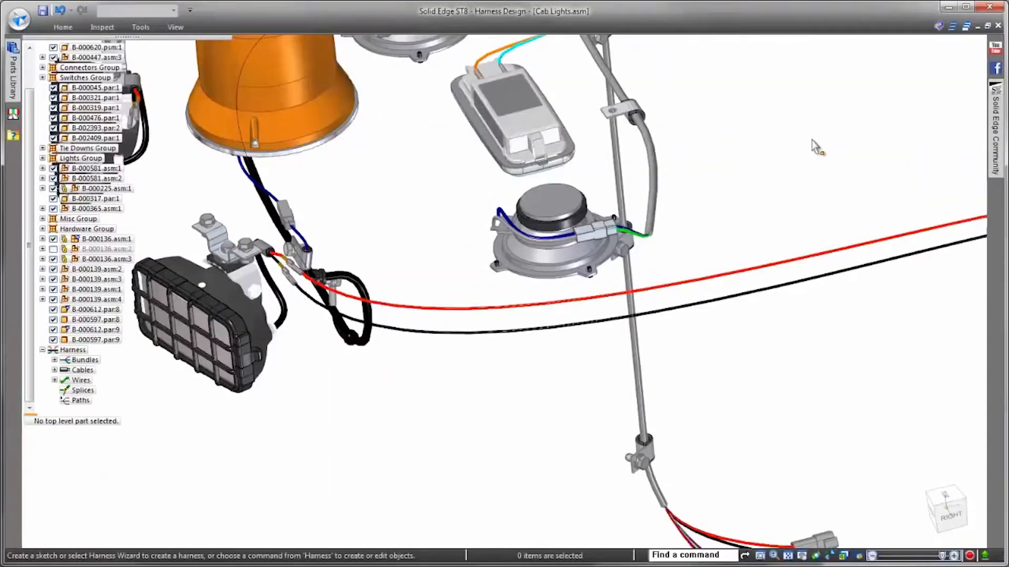
# Bundle the work light's red and black wires along the existing main harness paths to the switch panel.
pyautogui.scroll(-8, 816, 147)
pyautogui.moveTo(929, 122); pyautogui.dragTo(469, 116, button='middle')
pyautogui.scroll(5, 390, 250)
pyautogui.moveTo(384, 217); pyautogui.dragTo(481, 221, button='middle')
pyautogui.rightClick(482, 220)
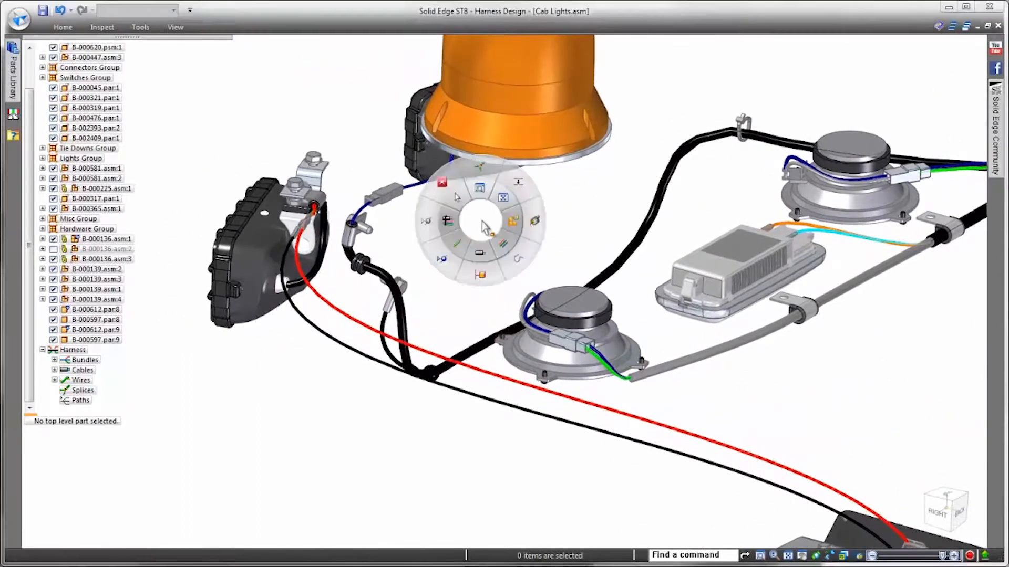
pyautogui.click(500, 241)
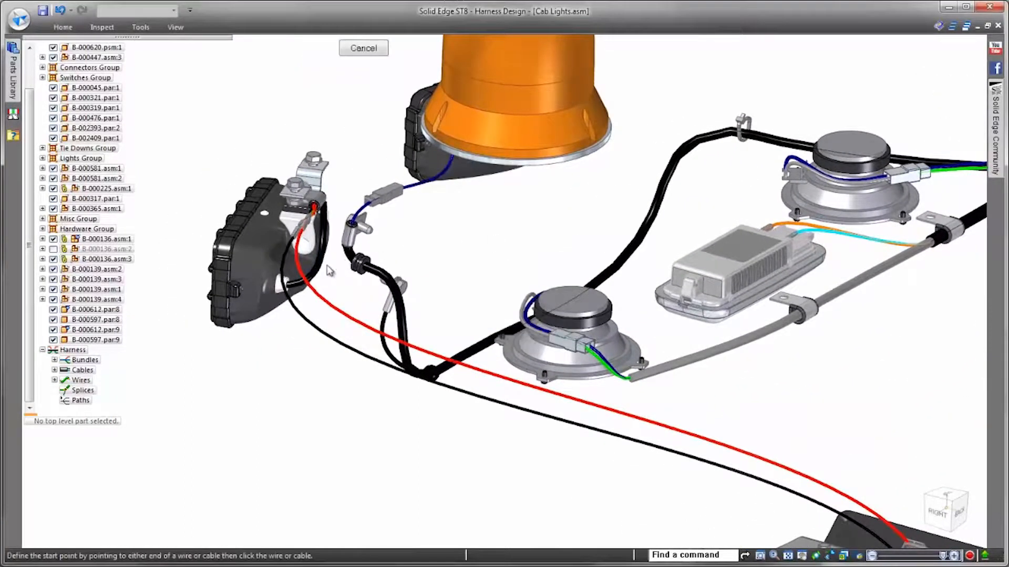
pyautogui.click(297, 290)
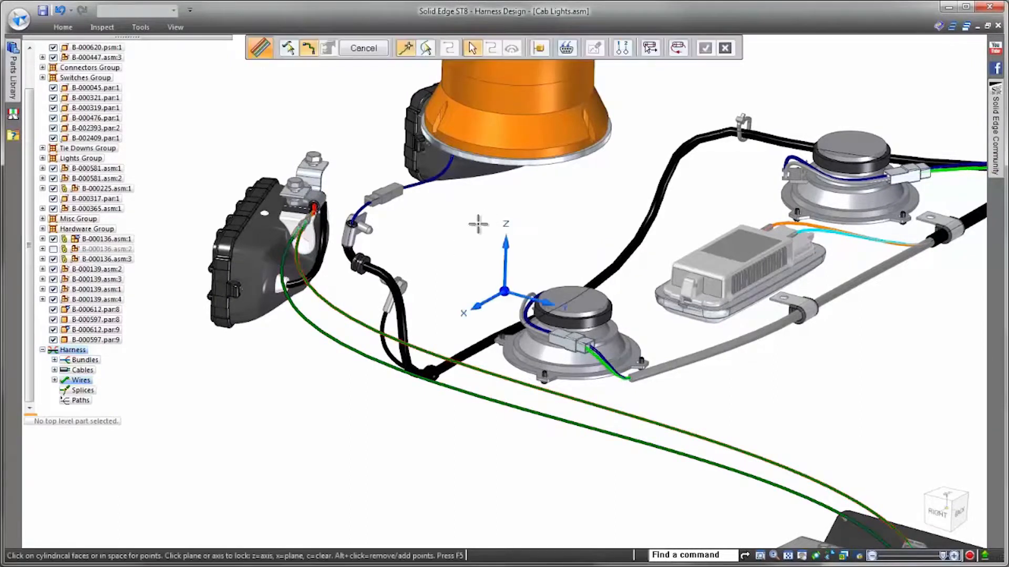
pyautogui.click(426, 49)
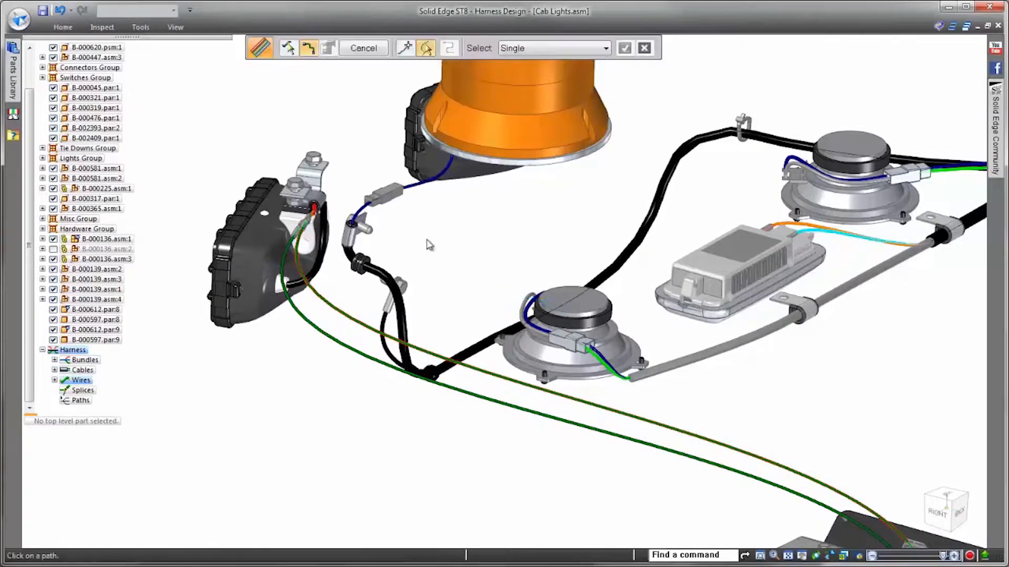
pyautogui.hotkey('ctrl', 't')
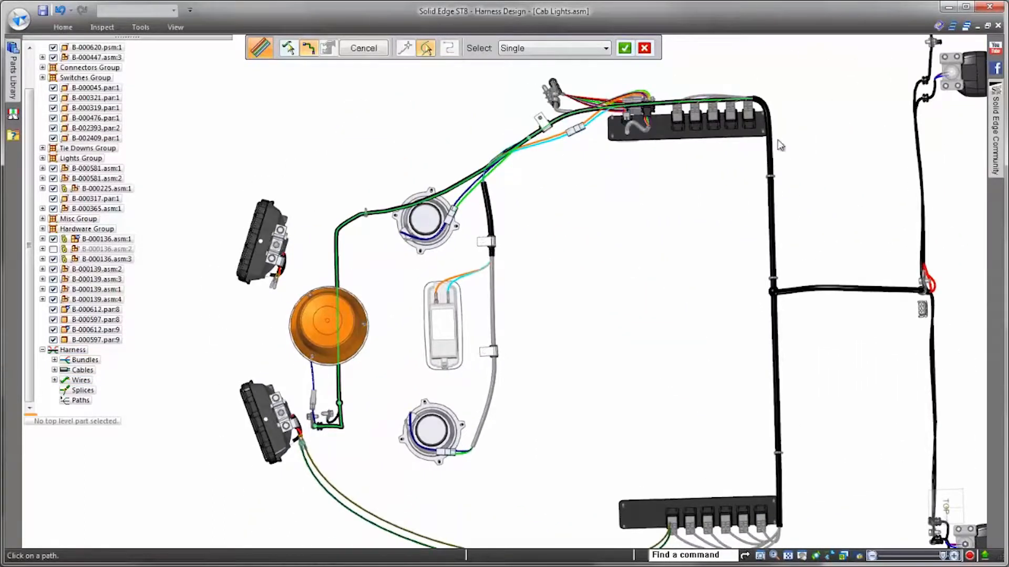
pyautogui.click(776, 323)
pyautogui.moveTo(836, 157); pyautogui.dragTo(697, 191, button='middle')
pyautogui.rightClick(698, 191)
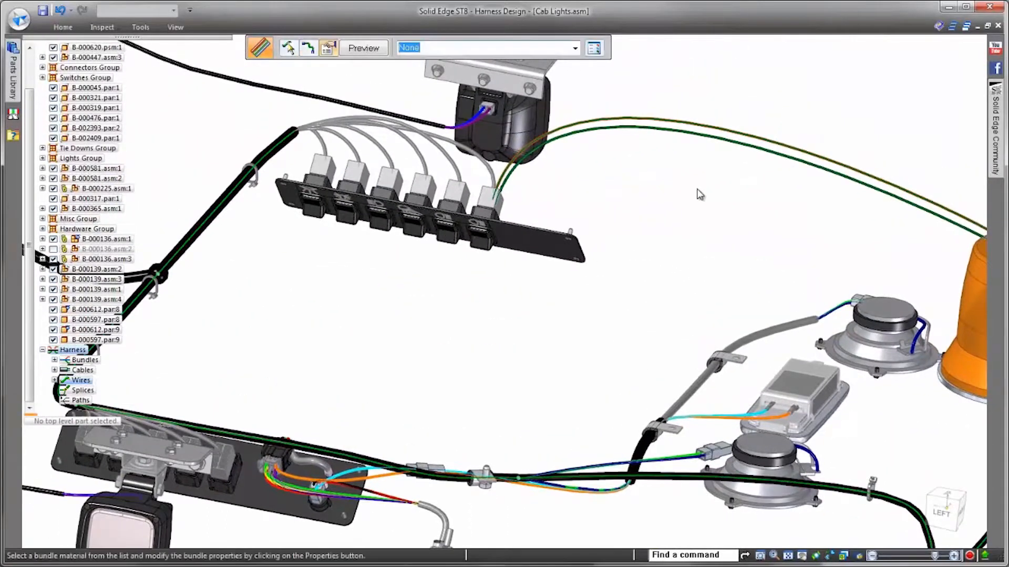
pyautogui.rightClick(698, 194)
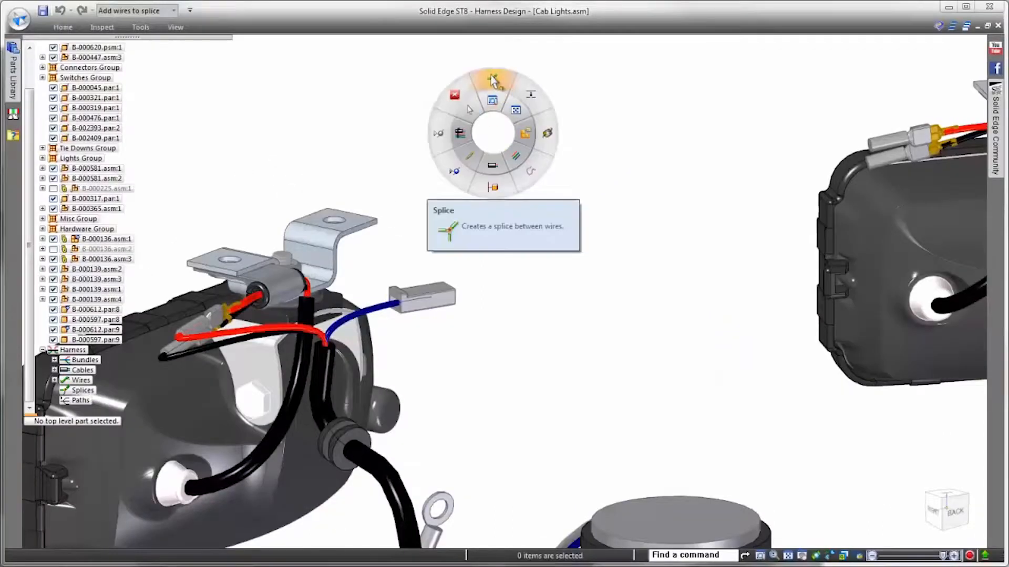
# Create a splice on the red wire at the bundle's end and route a wire from it to the other work light's terminal.
pyautogui.click(493, 80)
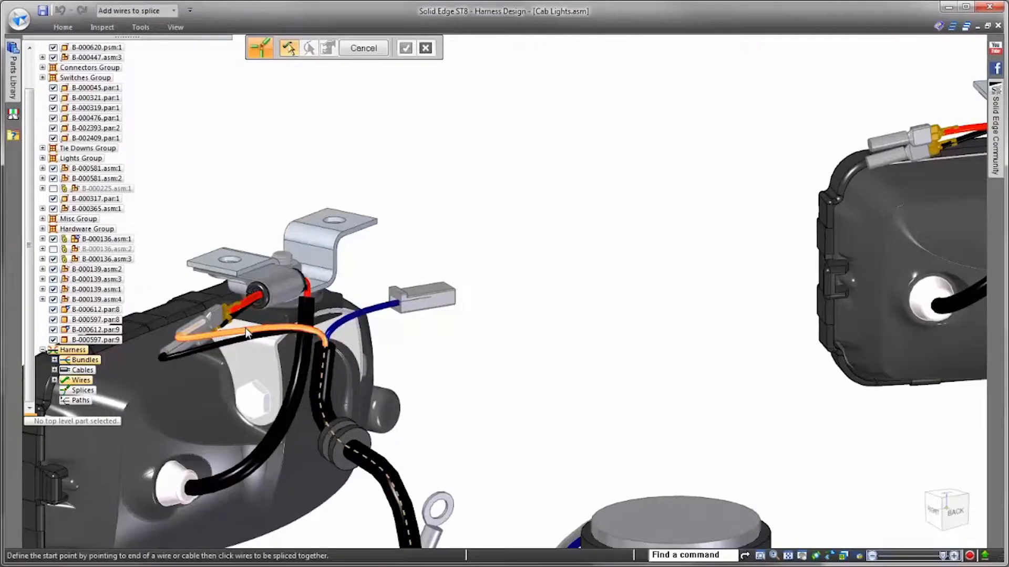
pyautogui.press('Return')
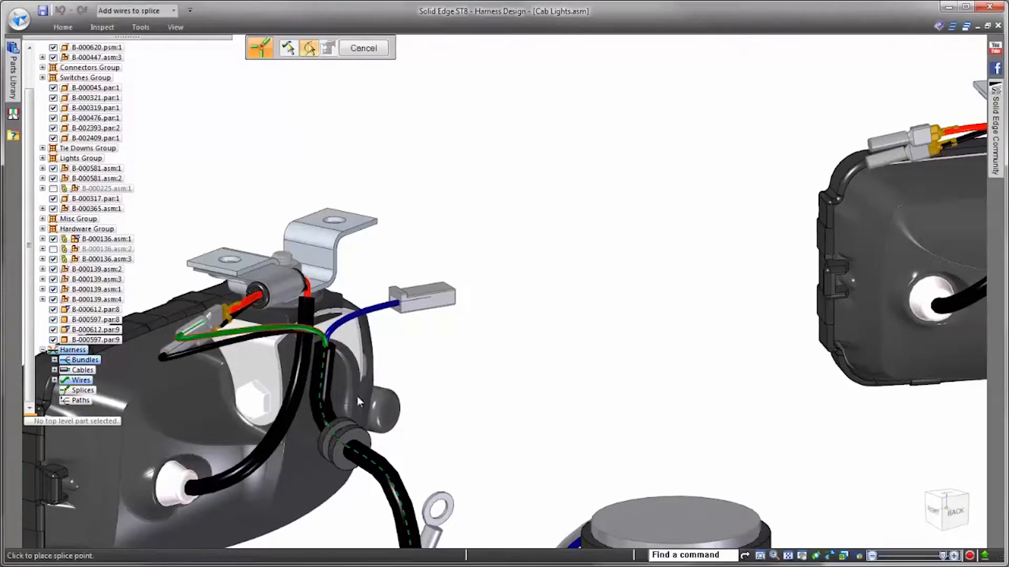
pyautogui.click(325, 350)
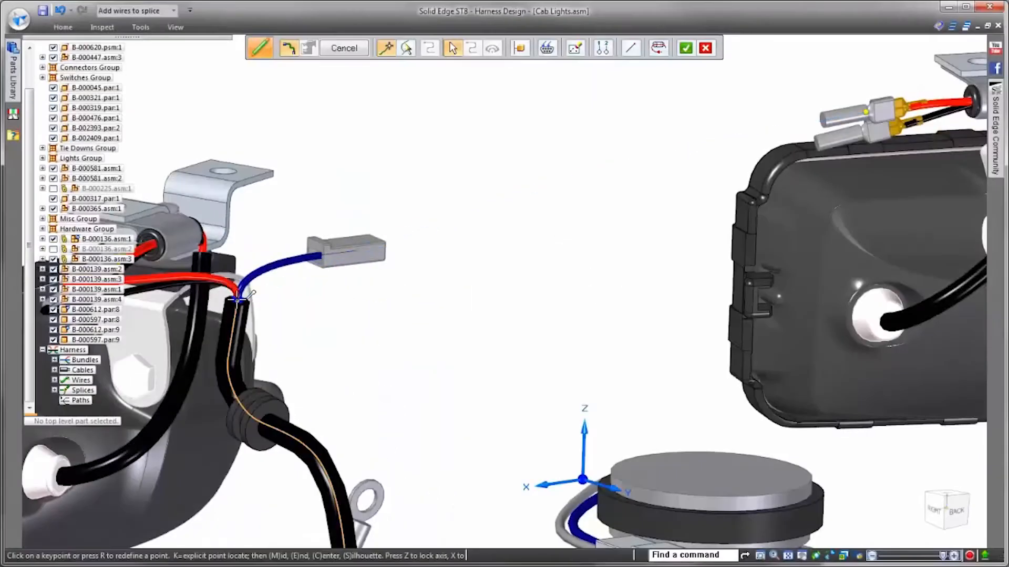
pyautogui.click(239, 302)
pyautogui.click(529, 149)
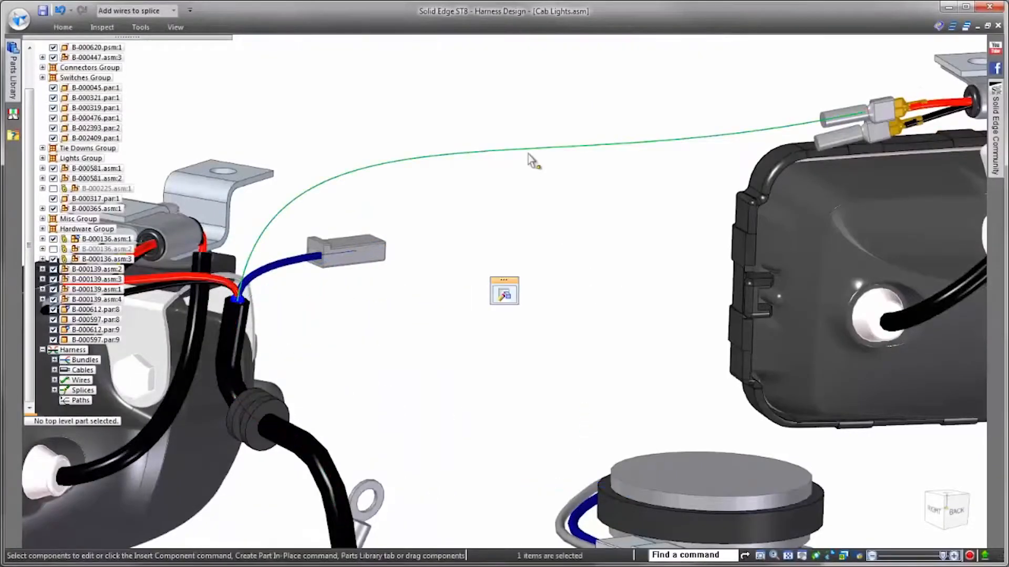
# Fix the path length of the wire between splice and second work light at 400 mm, and move that light to a new position.
pyautogui.rightClick(529, 150)
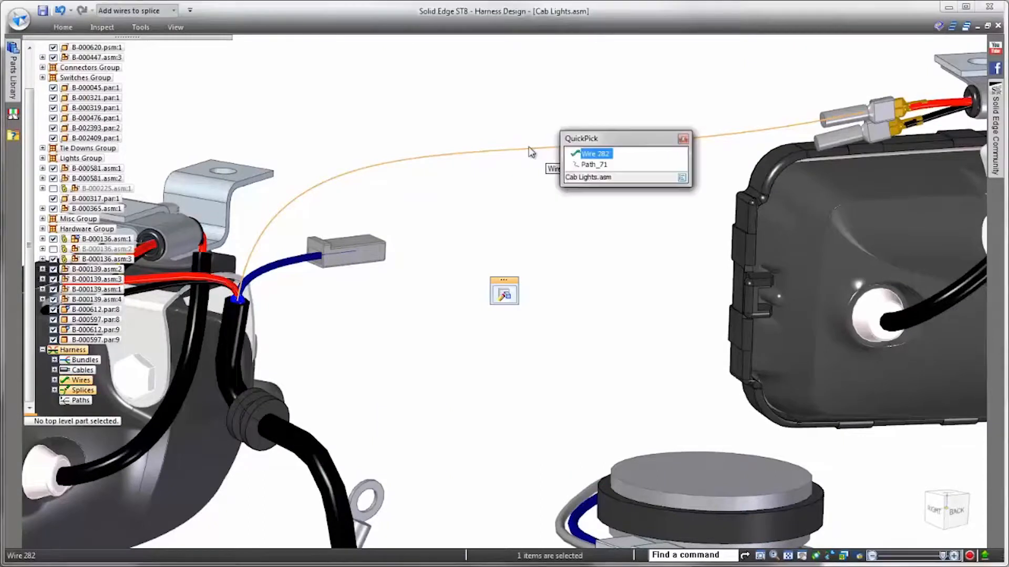
pyautogui.click(585, 167)
pyautogui.click(507, 295)
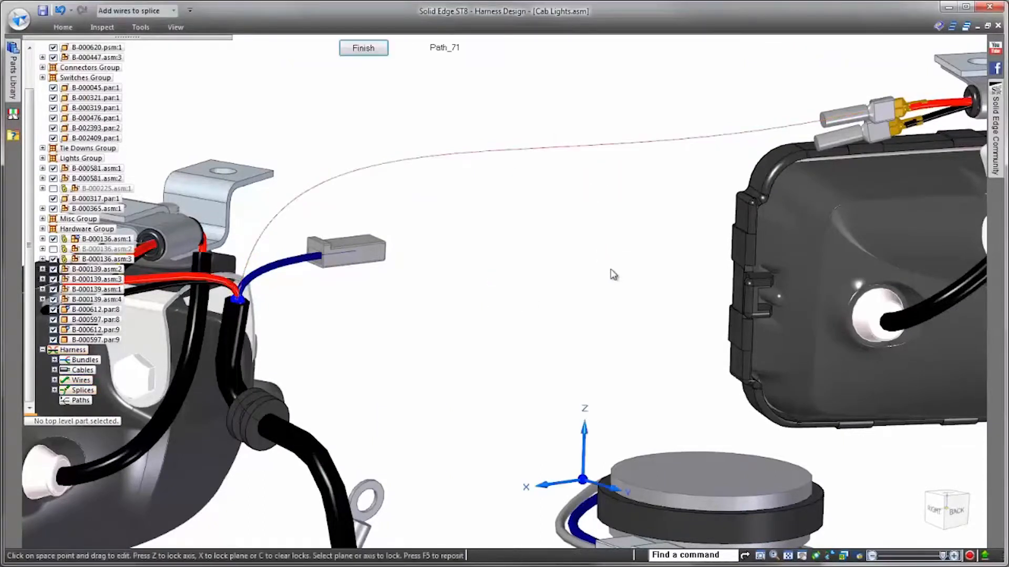
pyautogui.rightClick(353, 83)
pyautogui.click(408, 48)
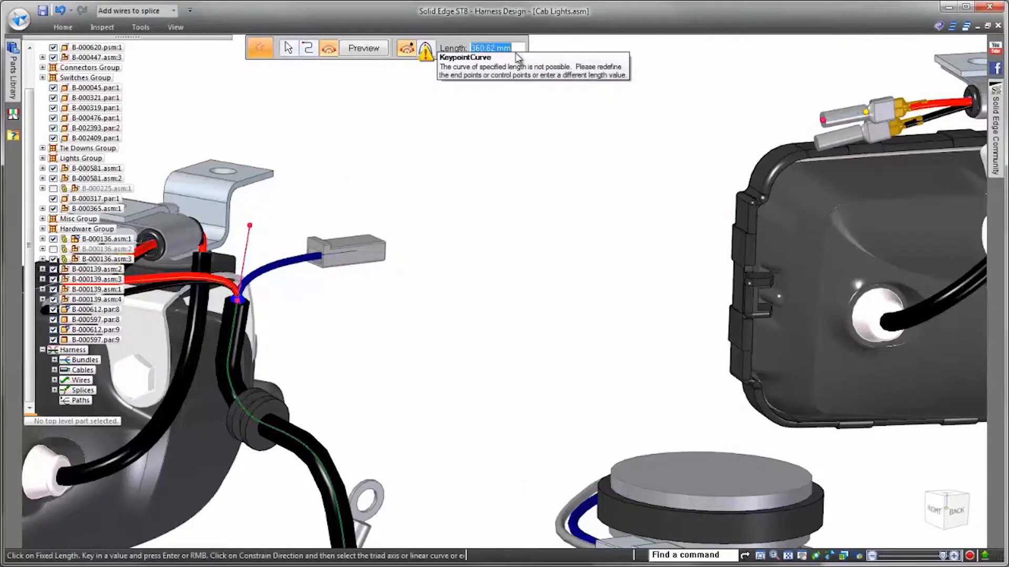
pyautogui.write('400')
pyautogui.press('Return')
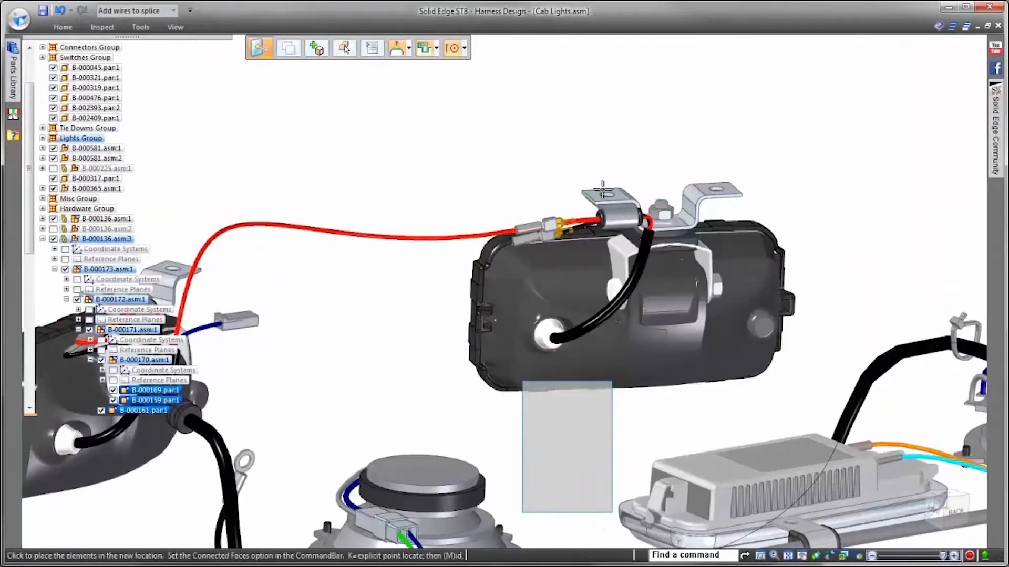
pyautogui.click(646, 177)
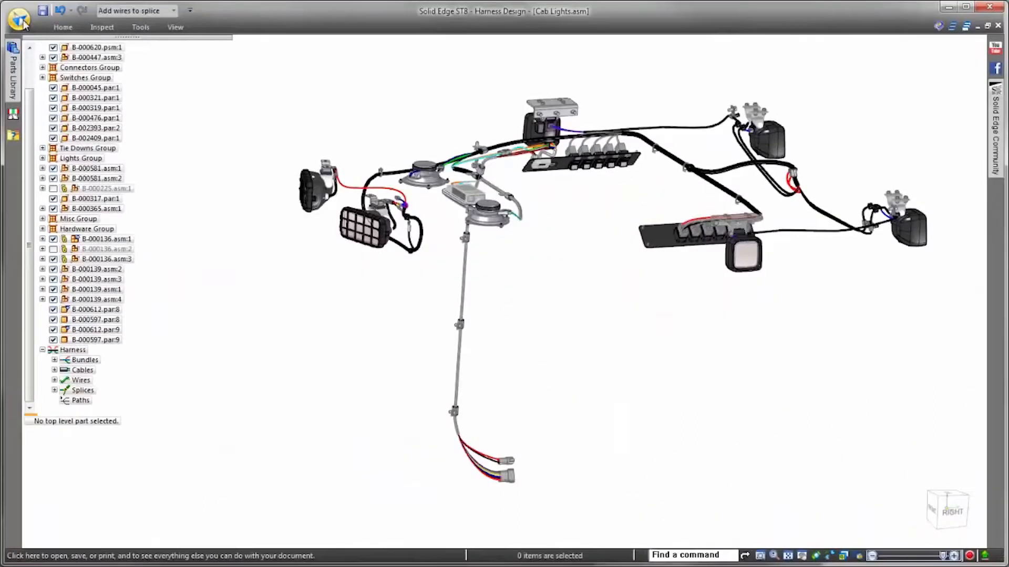
# Set up an ECAD export of the harness with Zuken - E3.series as the document format.
pyautogui.click(18, 20)
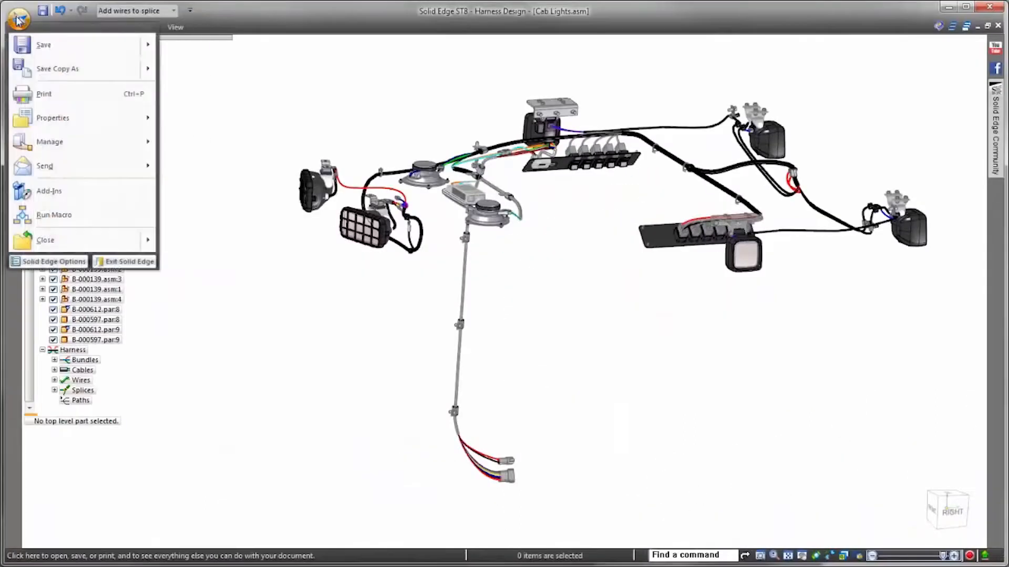
pyautogui.moveTo(31, 69)
pyautogui.click(211, 96)
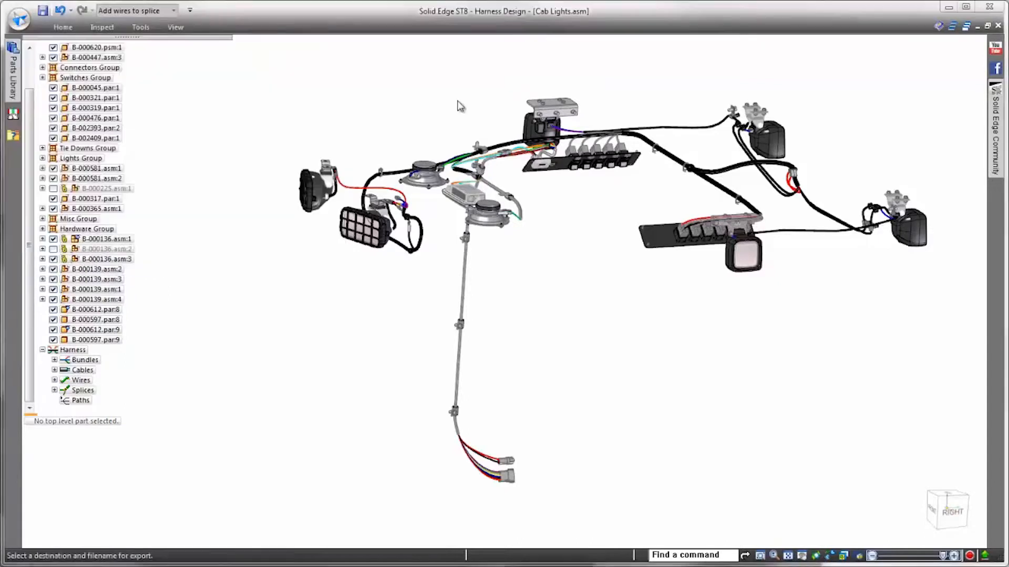
pyautogui.click(529, 246)
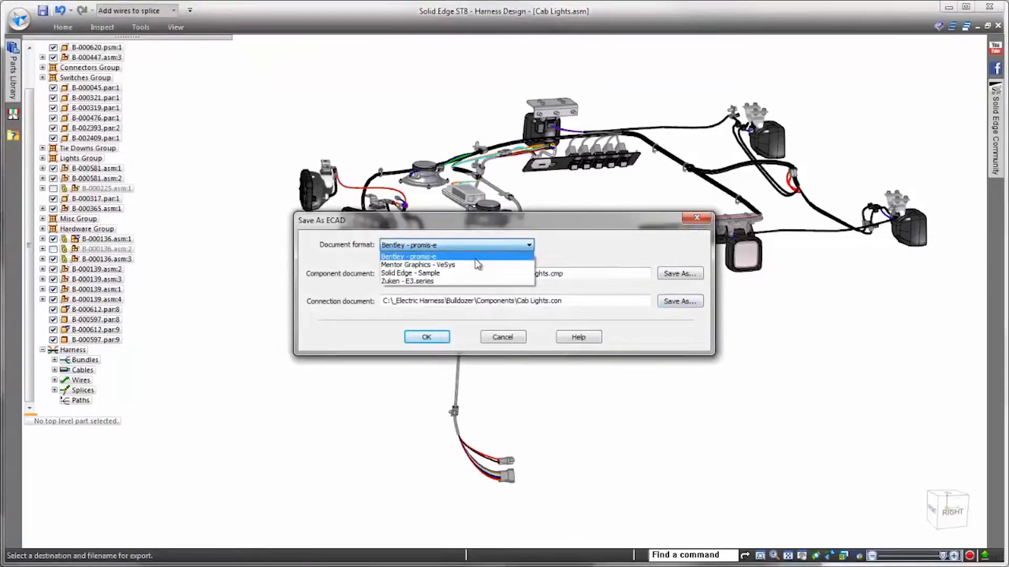
pyautogui.click(436, 284)
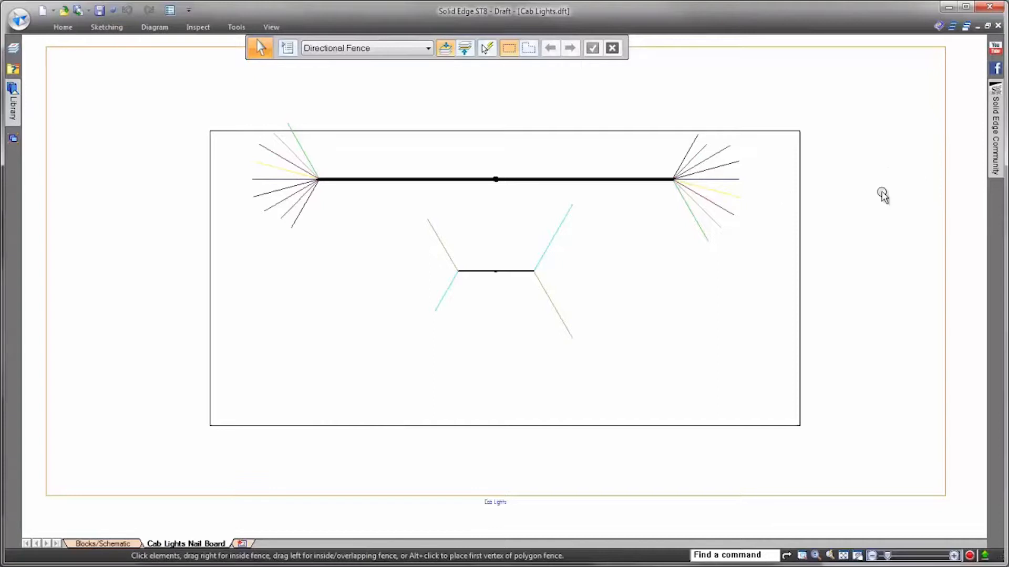
# Review the General and Display properties of the Cab Lights nailboard drawing view.
pyautogui.rightClick(946, 180)
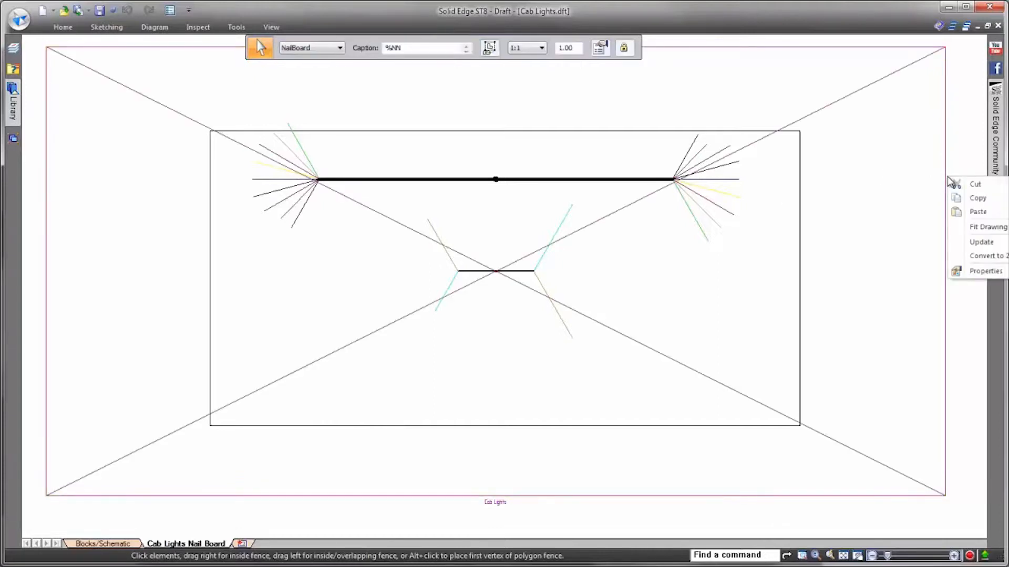
pyautogui.click(980, 273)
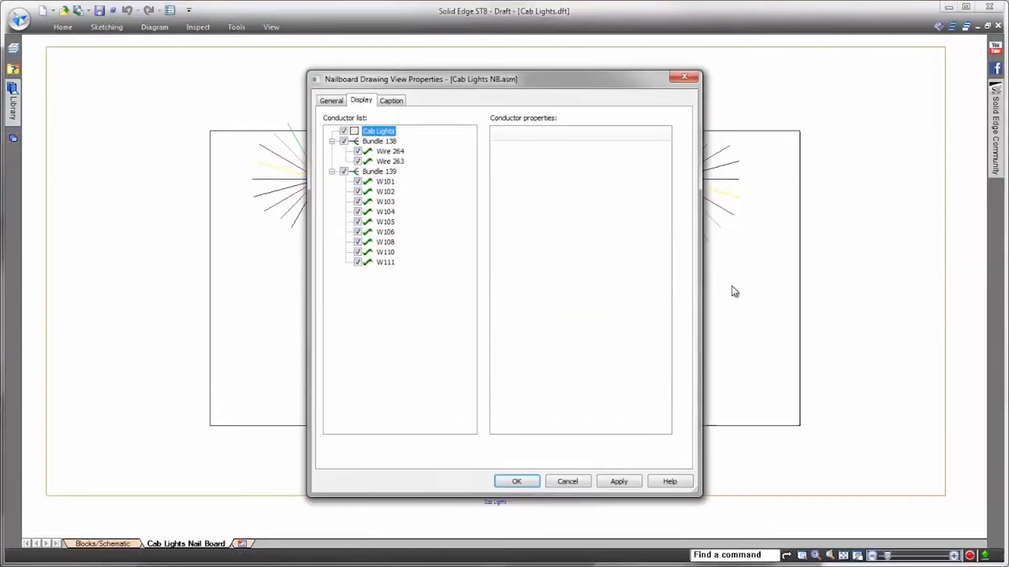
pyautogui.click(331, 101)
pyautogui.click(364, 102)
pyautogui.click(533, 483)
pyautogui.click(954, 422)
# Move the Cab Lights caption up inside the lower edge of the board outline.
pyautogui.click(522, 503)
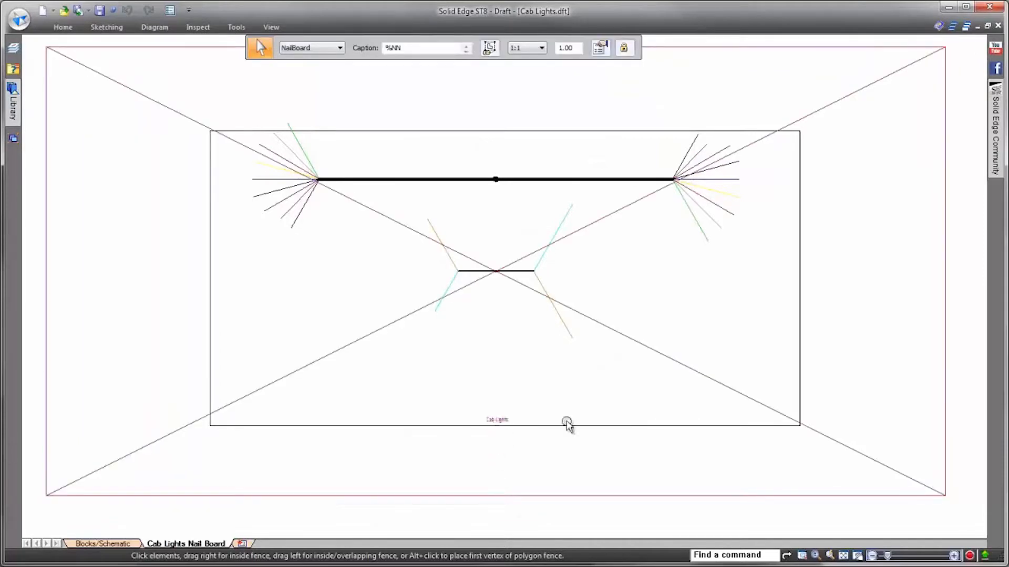
pyautogui.click(897, 514)
pyautogui.scroll(1, 522, 271)
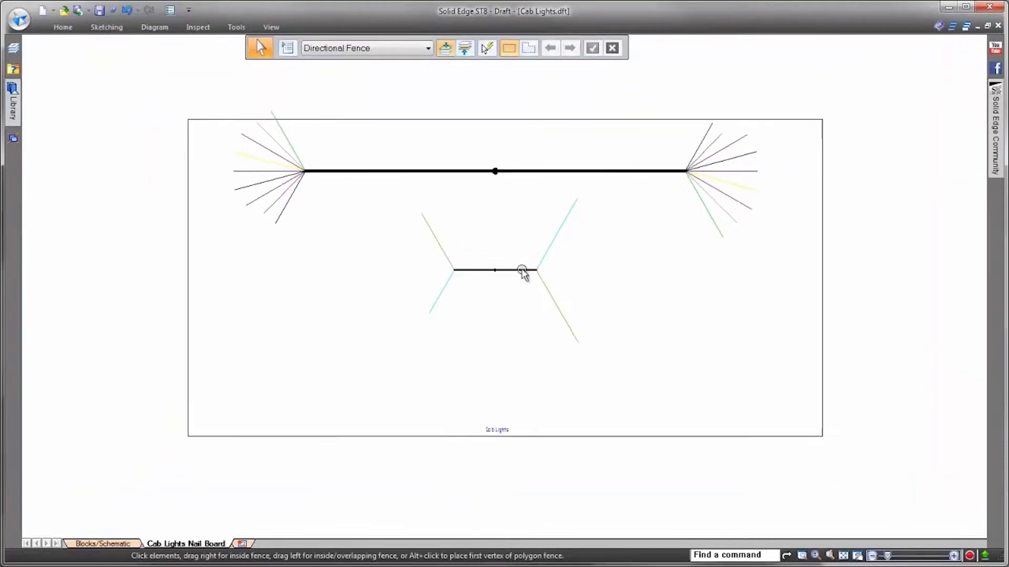
# Reposition the two-wire bundle to the lower right of the nailboard and shift the main bundle slightly lower.
pyautogui.moveTo(516, 271); pyautogui.dragTo(709, 332)
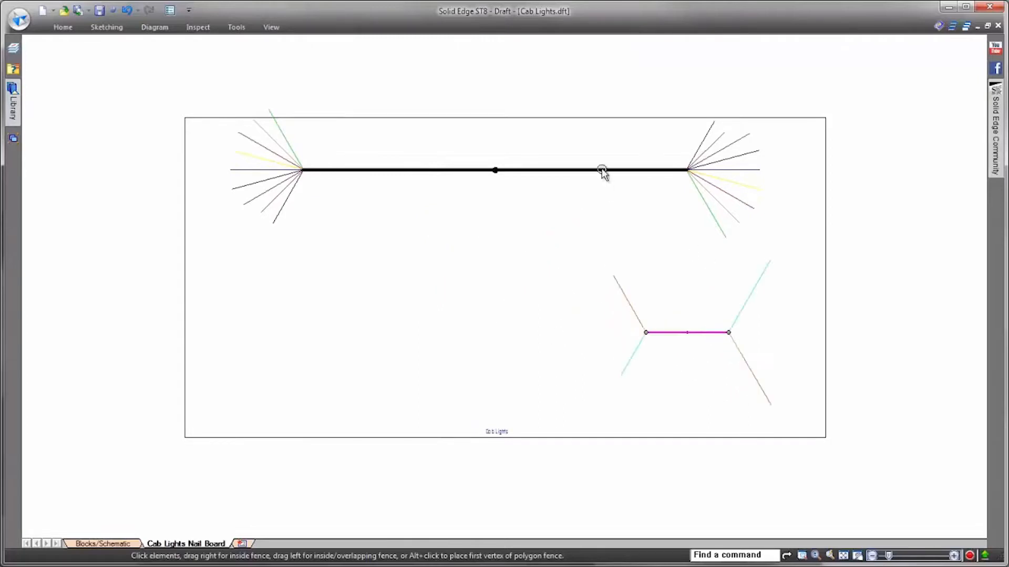
pyautogui.moveTo(606, 170); pyautogui.dragTo(599, 200)
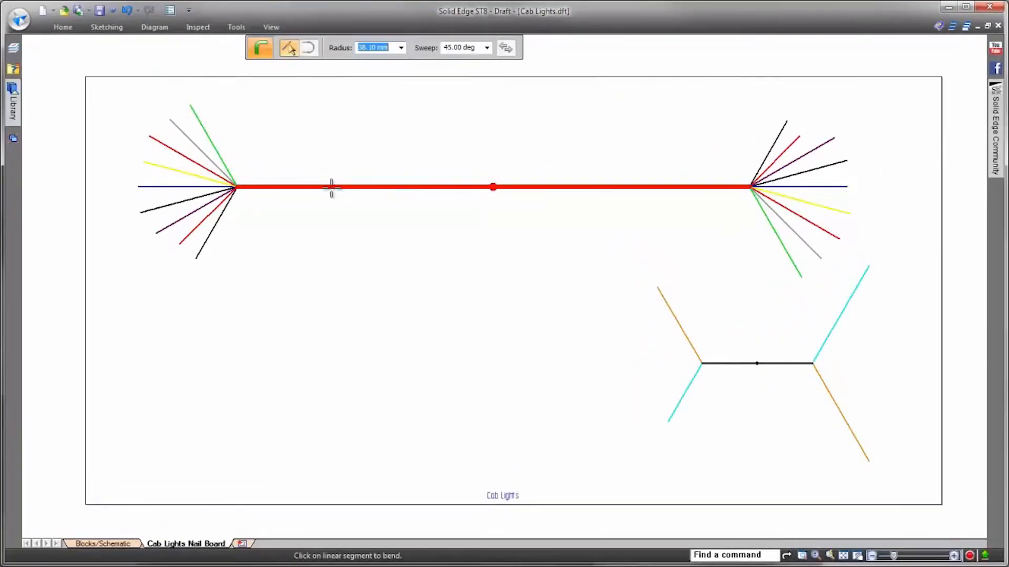
# Bend the left end of the main bundle downward with a 38.10 mm radius and a 45 degree sweep.
pyautogui.click(332, 187)
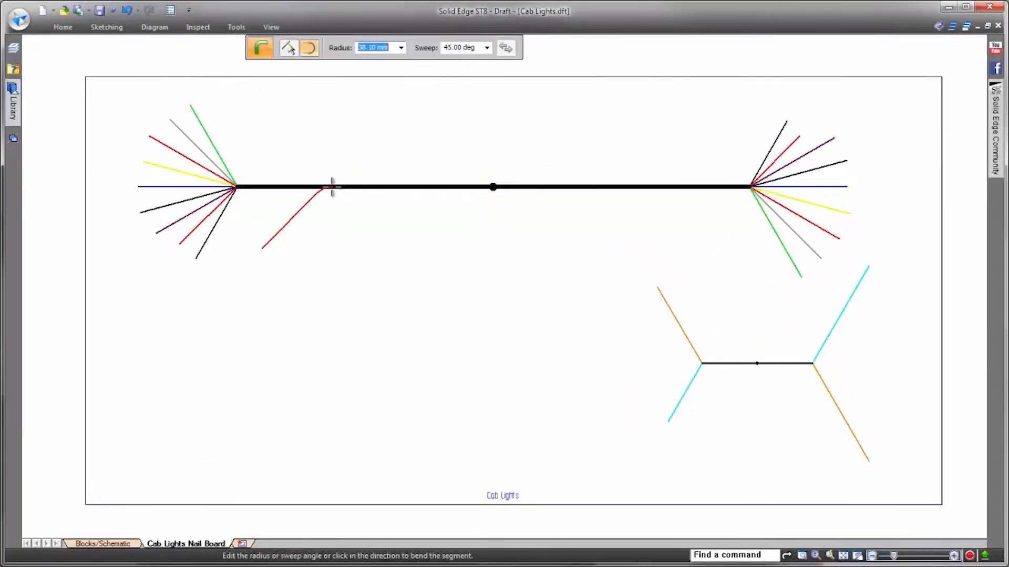
pyautogui.click(262, 275)
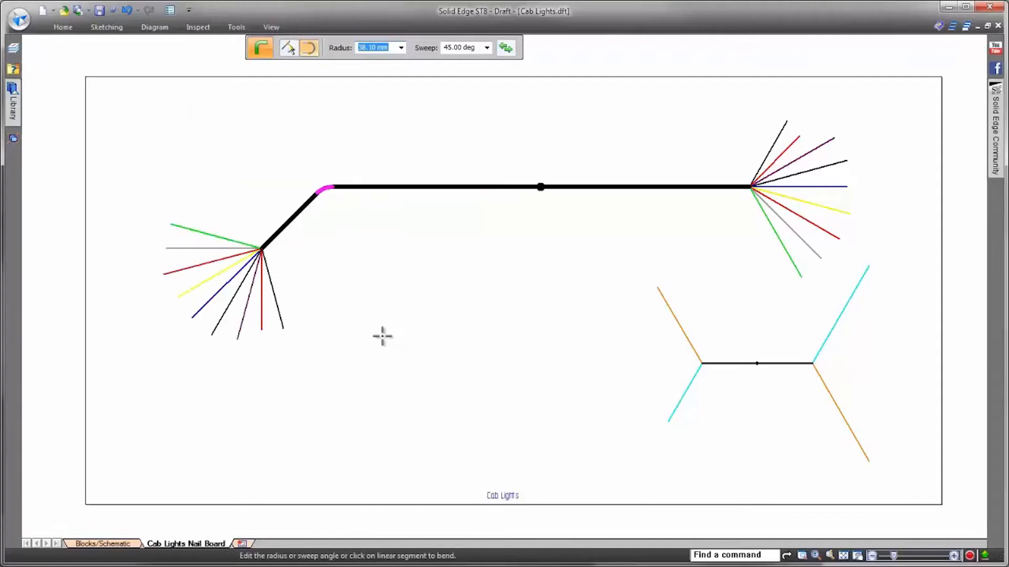
pyautogui.press('Escape')
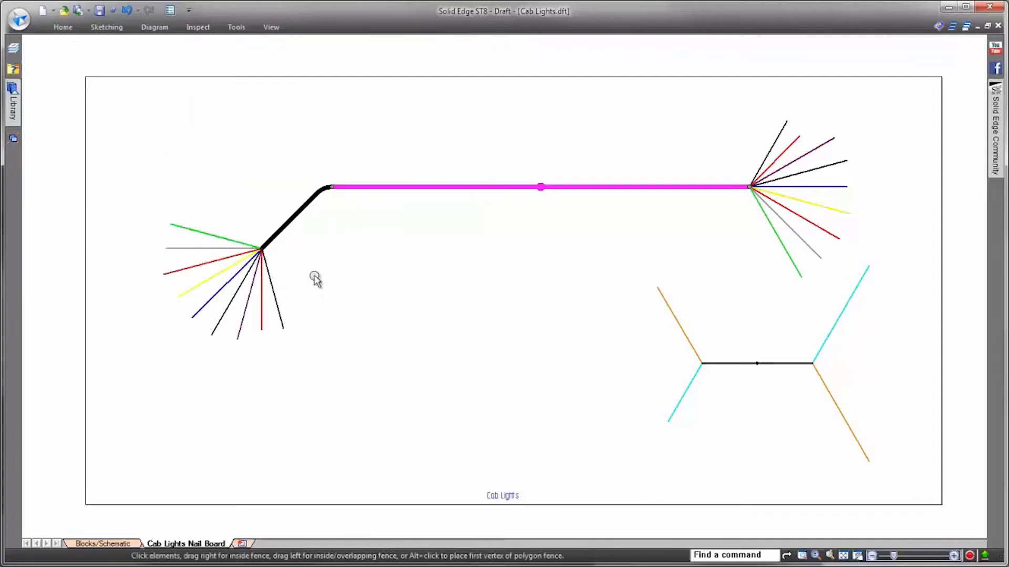
# Place a connector drawing view at 2:1 scale for the green wire's left end, above the left wire fan.
pyautogui.moveTo(262, 249)
pyautogui.mouseDown()
pyautogui.moveTo(194, 258)
pyautogui.moveTo(244, 255)
pyautogui.mouseUp()
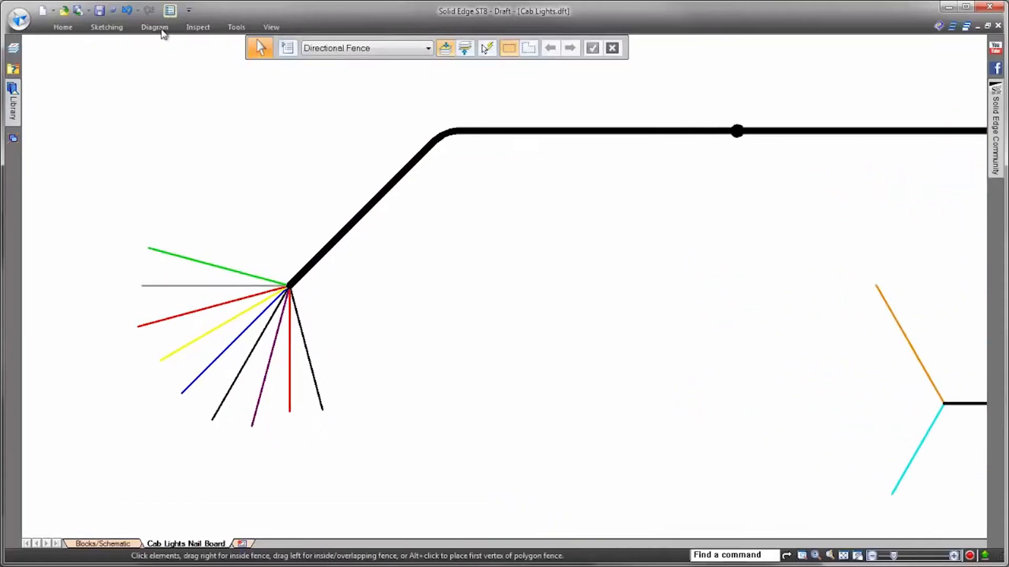
pyautogui.click(155, 27)
pyautogui.click(139, 66)
pyautogui.click(204, 261)
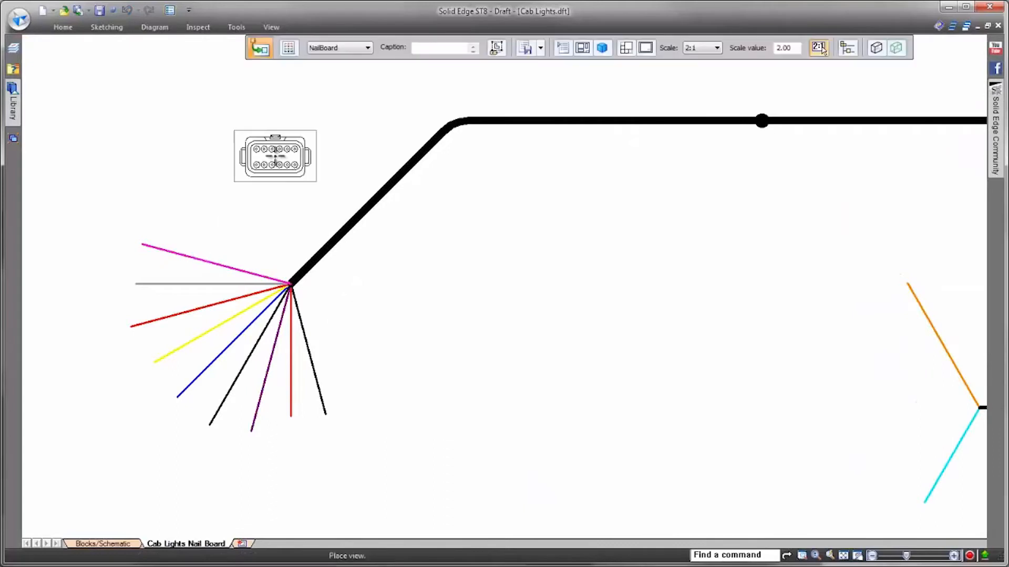
pyautogui.click(232, 155)
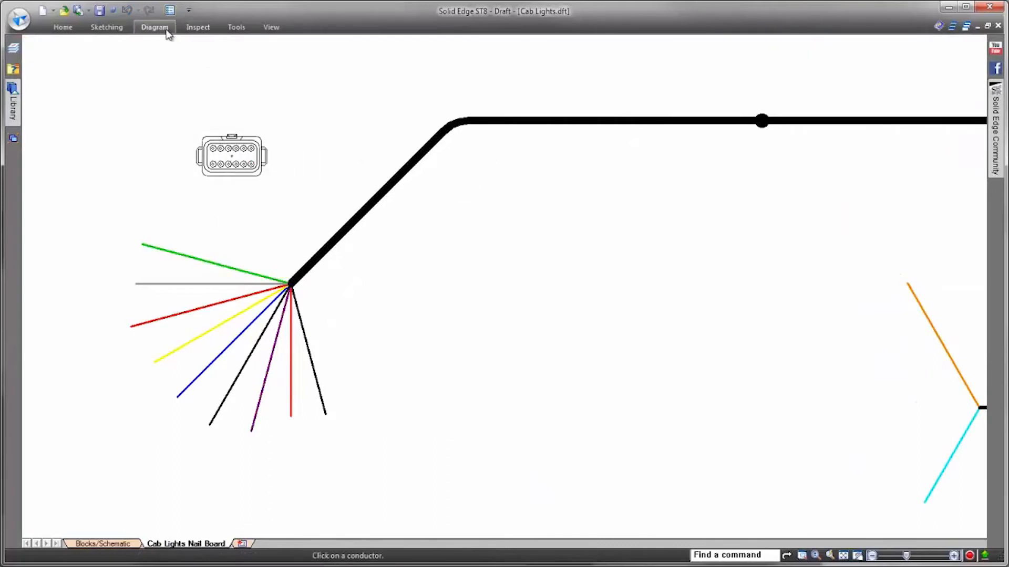
# Add a connector table with numbered pin callouts for the 12-pin connector view, placing the table to its left.
pyautogui.click(166, 32)
pyautogui.click(221, 41)
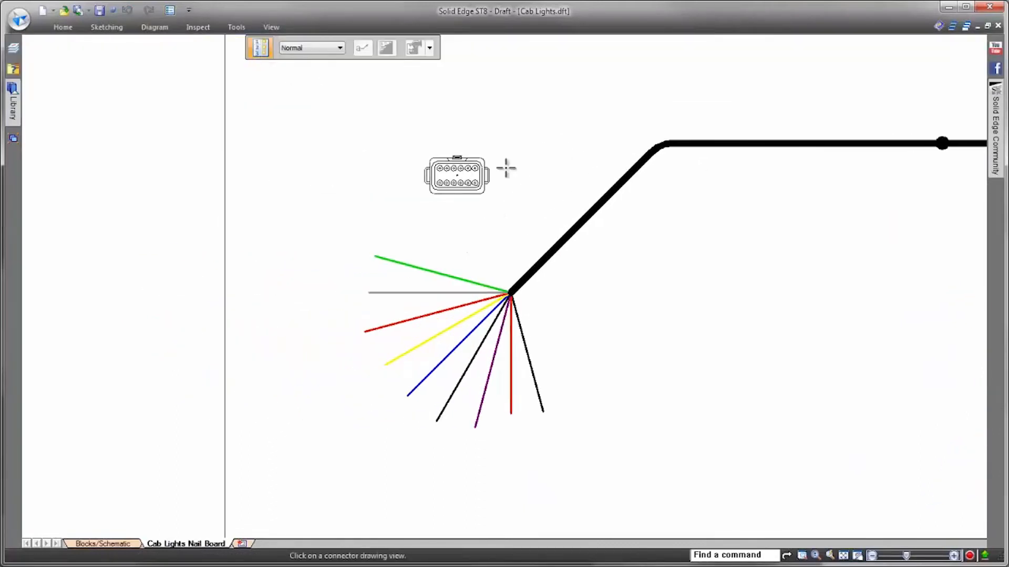
pyautogui.click(475, 155)
pyautogui.click(310, 101)
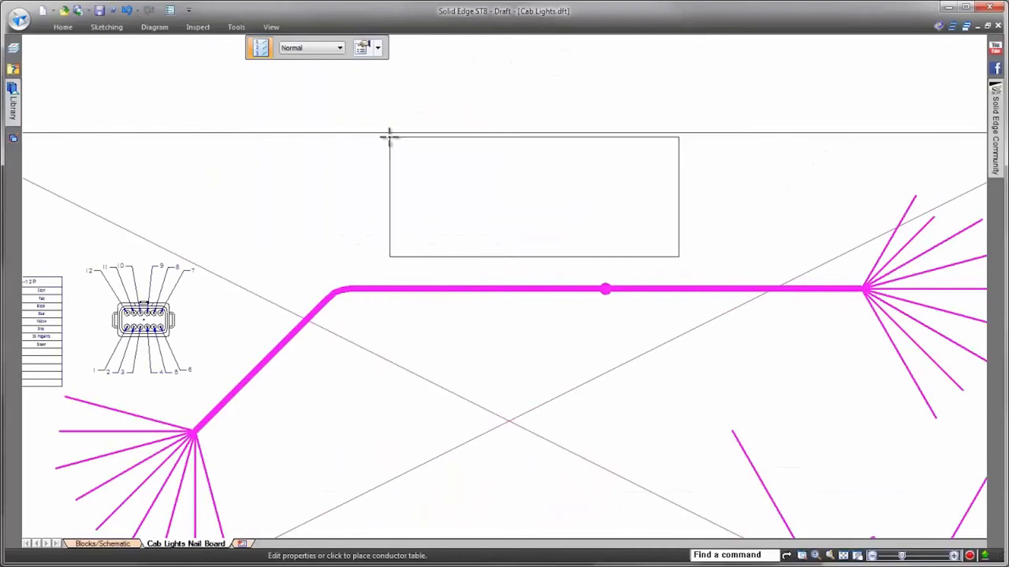
# Place a conductor table listing the harness wire runs above the main bundle, just inside the board's upper edge.
pyautogui.click(389, 134)
pyautogui.scroll(3, 696, 44)
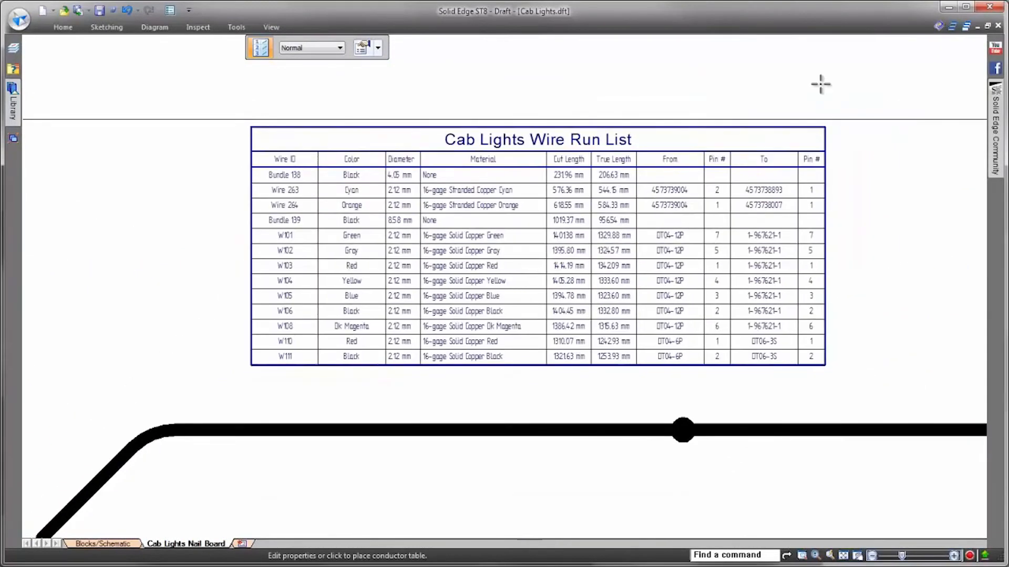
pyautogui.hotkey('ctrl', 'f')
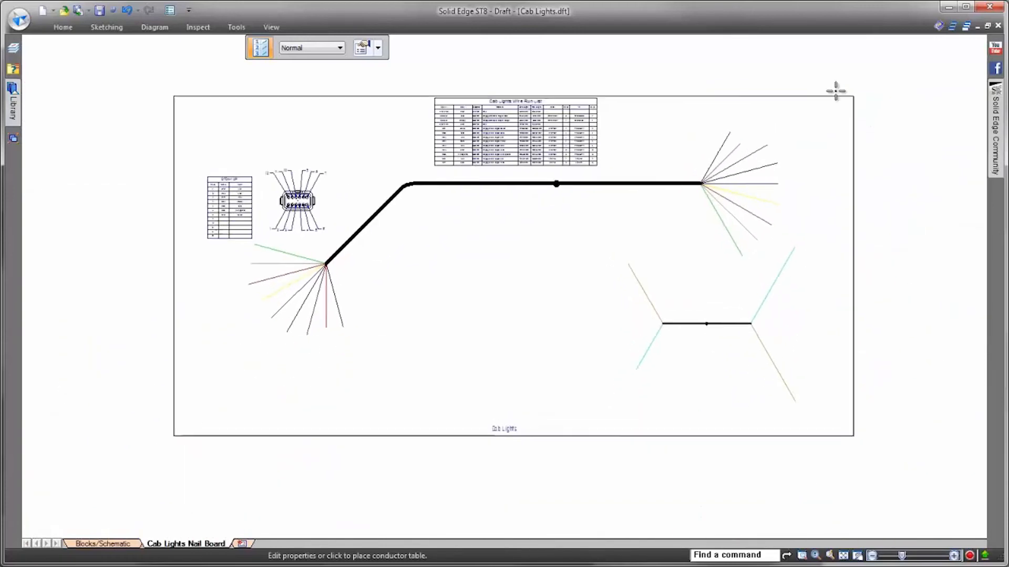
pyautogui.press('Escape')
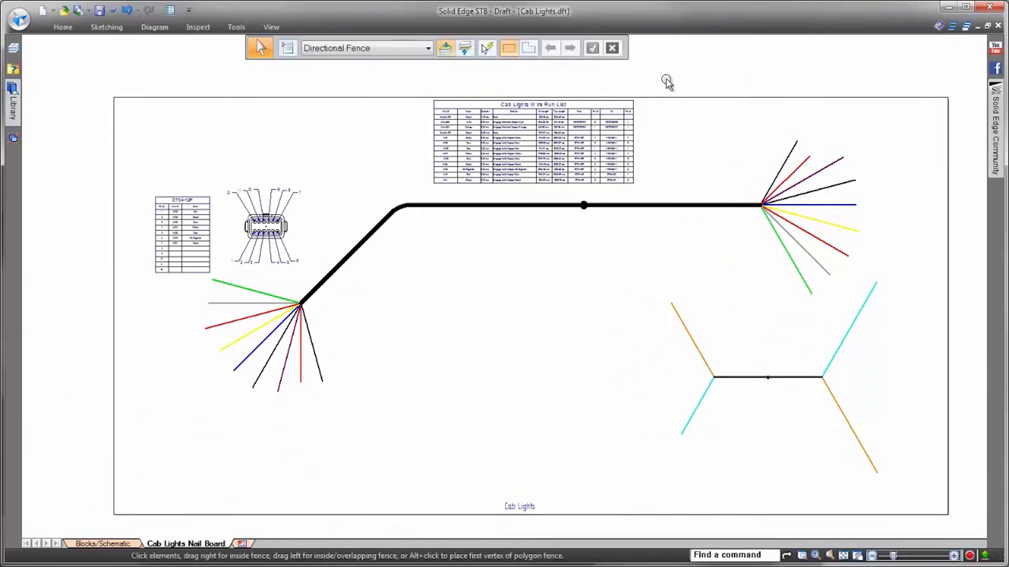